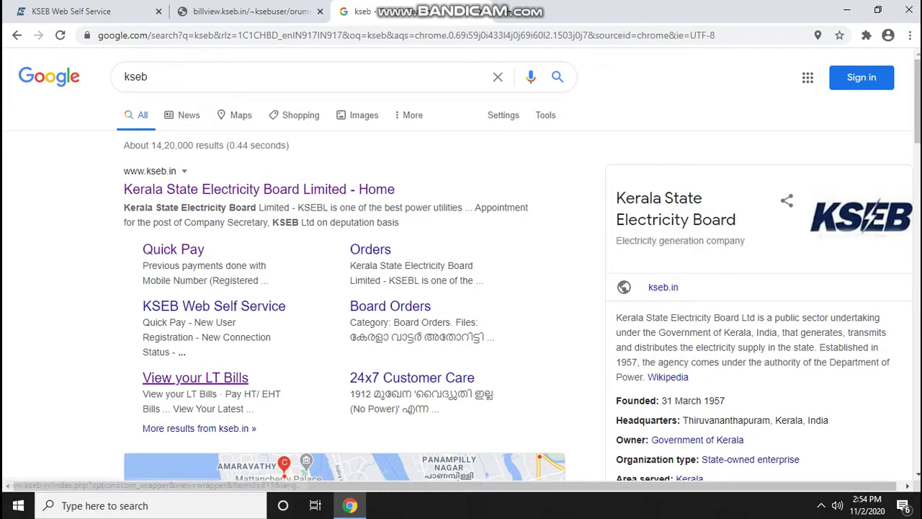
Switch to the billview.kseb.in tab to show the View Your Latest Electricity Bill form
click(245, 11)
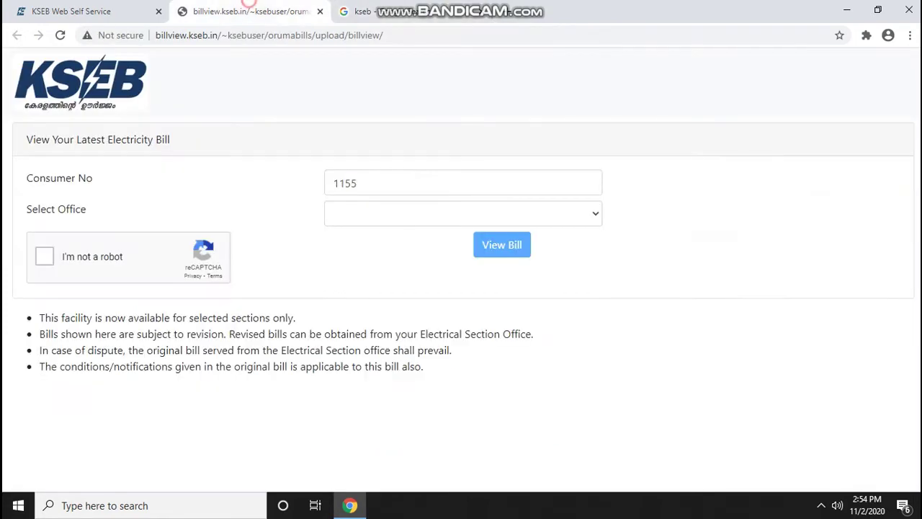
Replace the partial Consumer No with the full consumer number and start the robot check
double_click(345, 183)
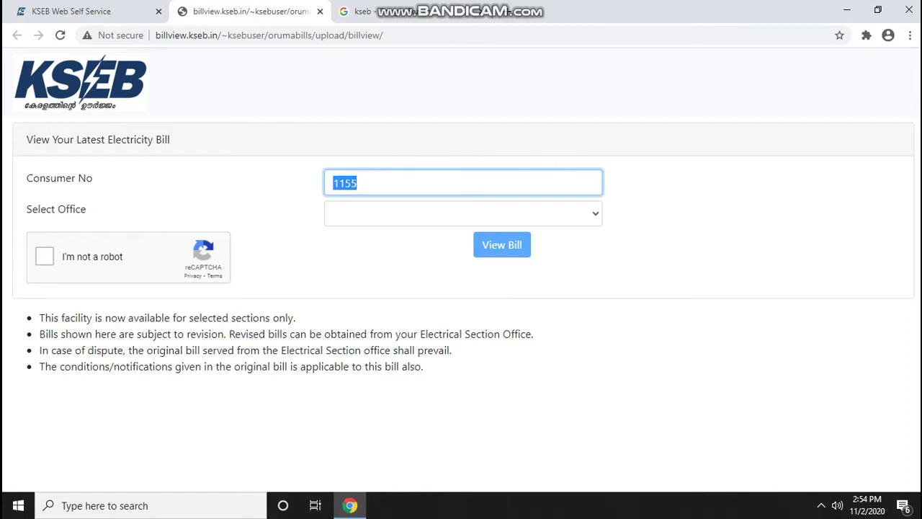
key(BackSpace)
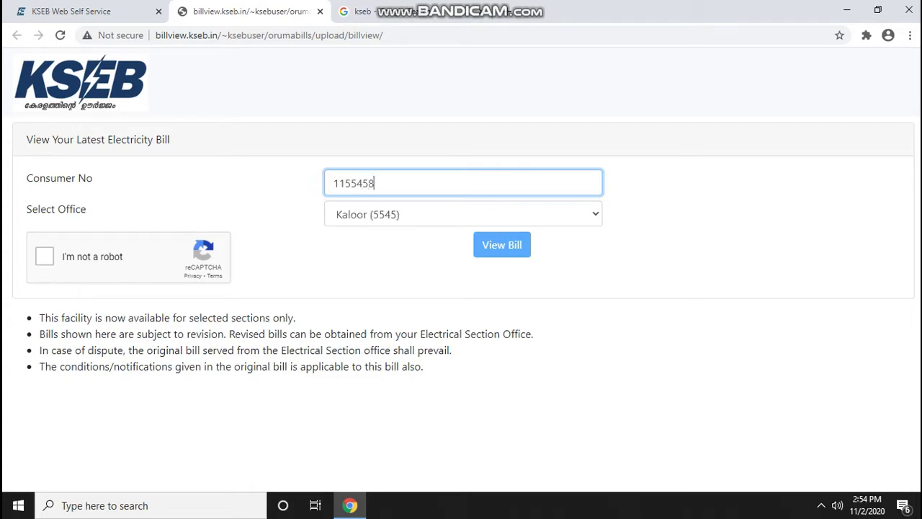
click(45, 256)
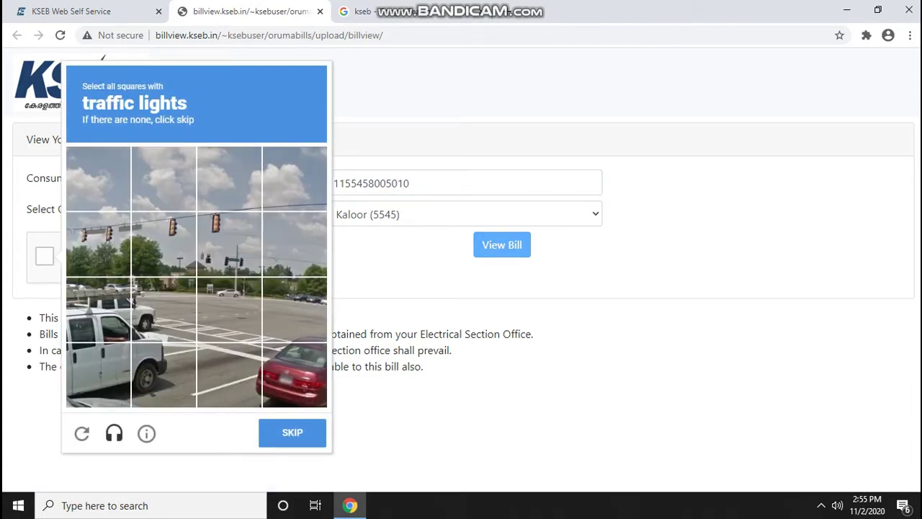
Solve the reCAPTCHA by marking three traffic-light tiles, then the crosswalk tile, and verifying
click(98, 244)
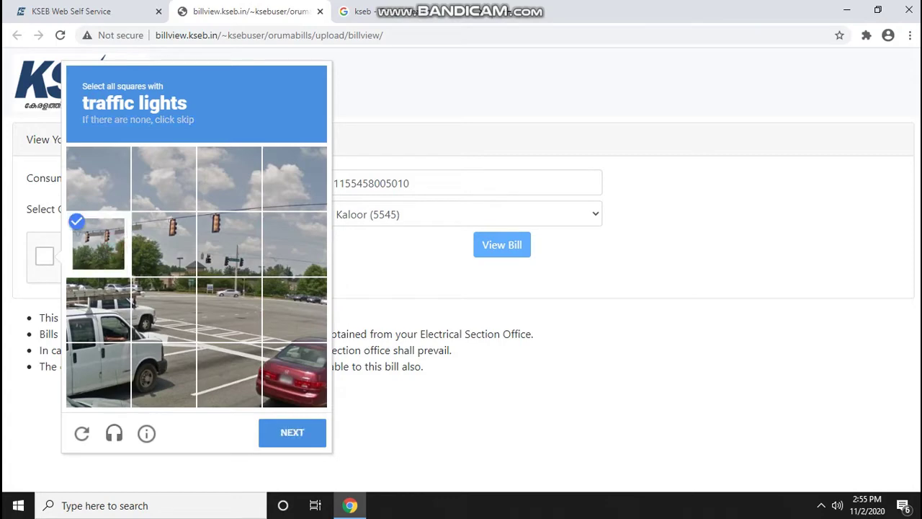
click(163, 244)
click(225, 247)
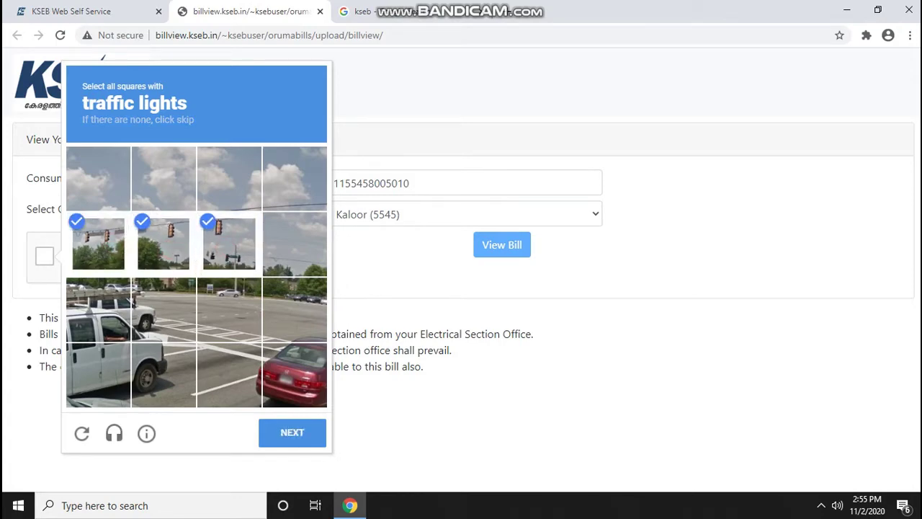
click(294, 428)
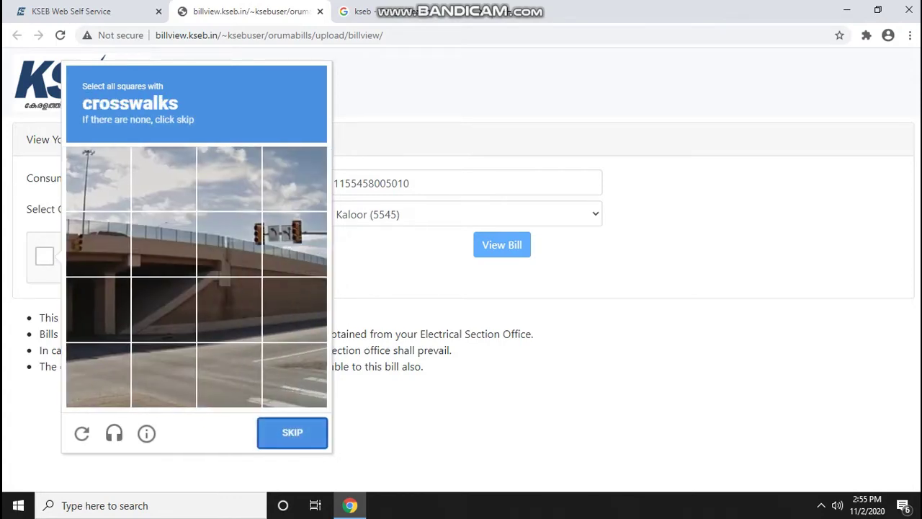
click(296, 390)
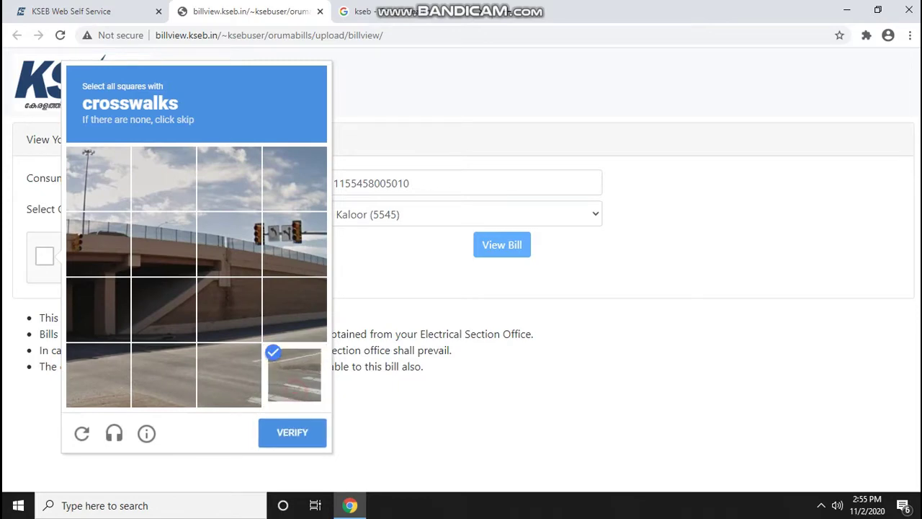
click(287, 435)
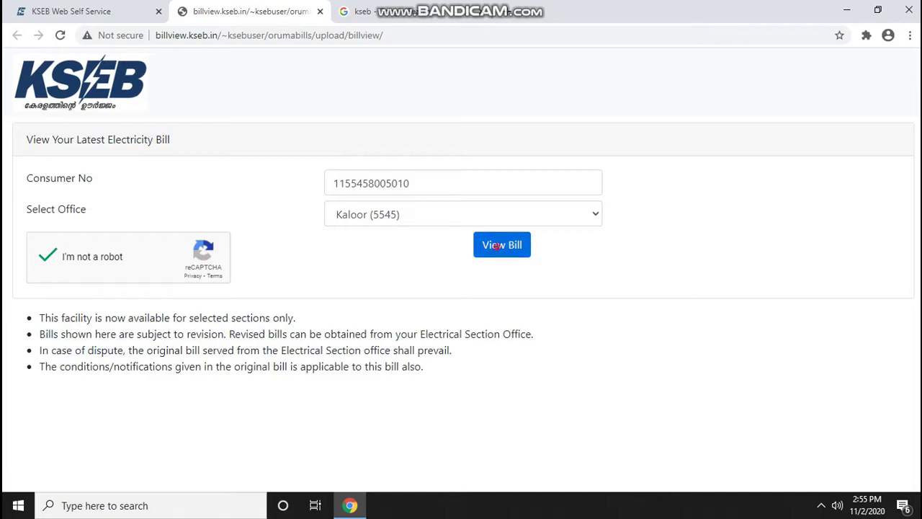
View the October 2020 bill PDF and review its Net Payable of 1960.00
click(496, 246)
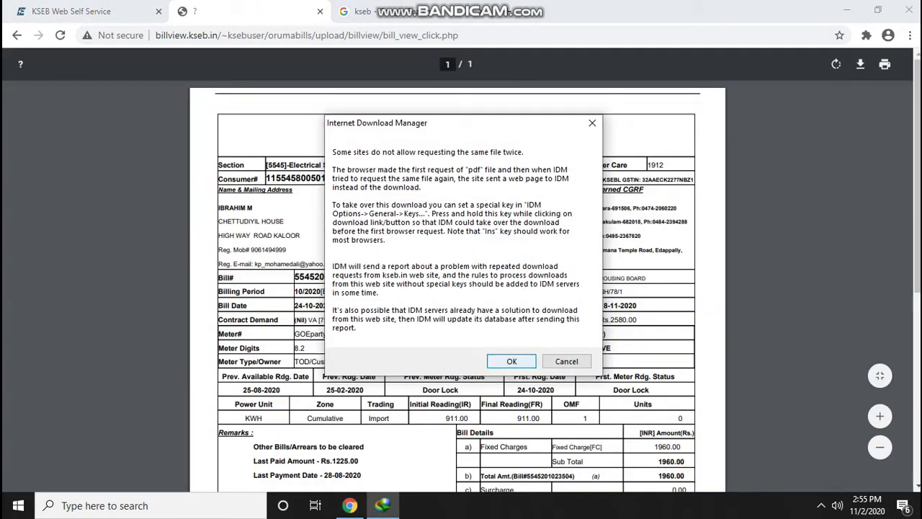
click(507, 360)
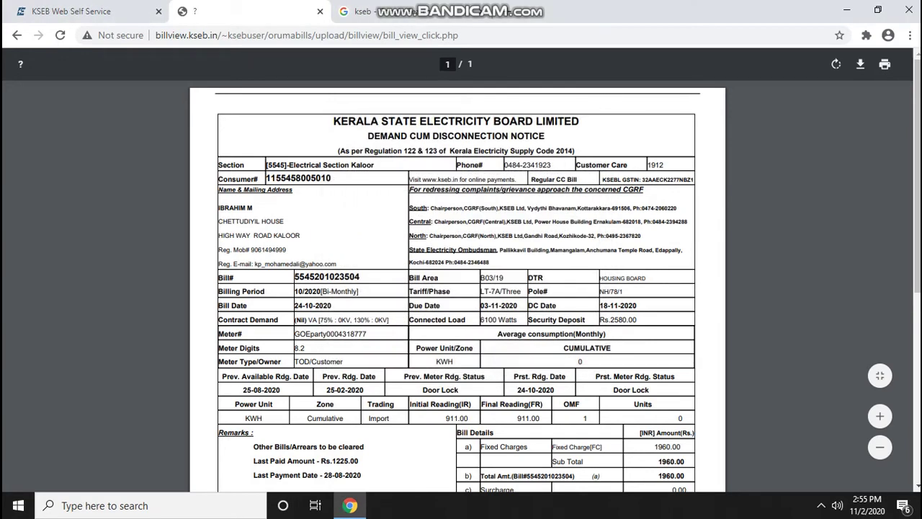
scroll(461, 288, down, 2)
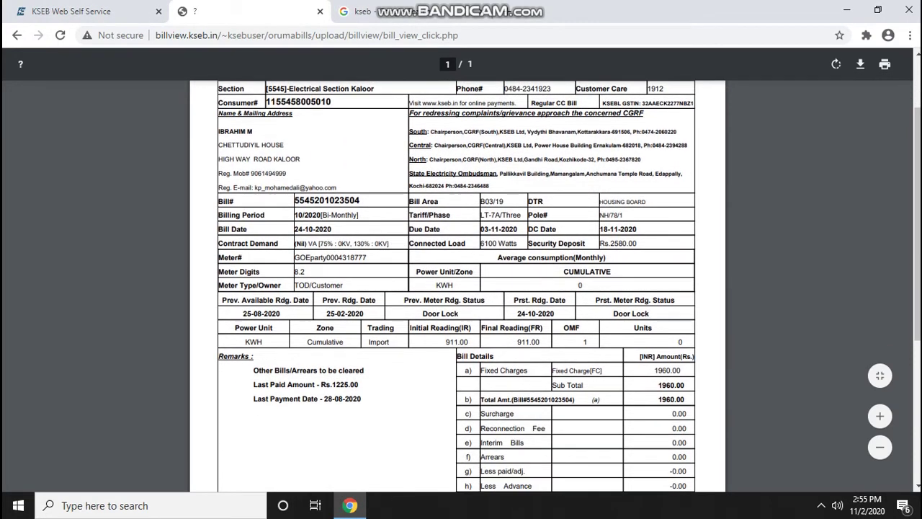
scroll(461, 288, down, 2)
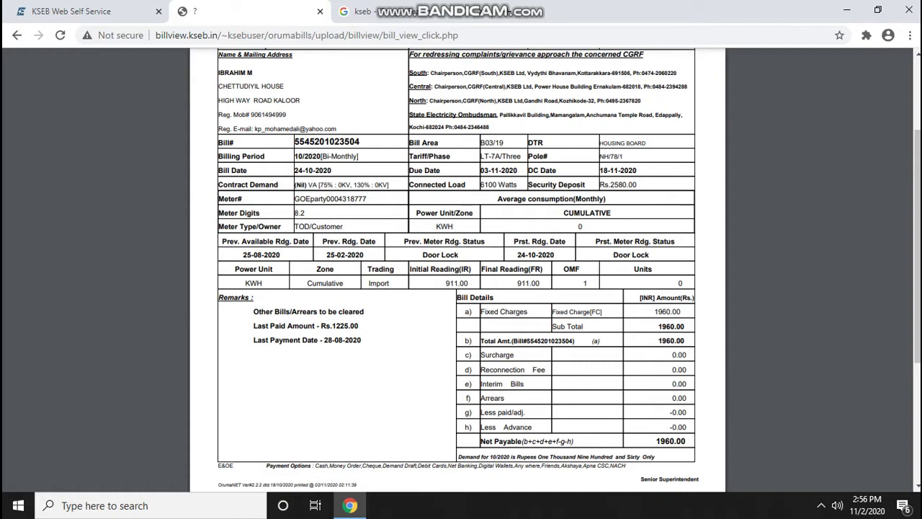
scroll(461, 288, up, 4)
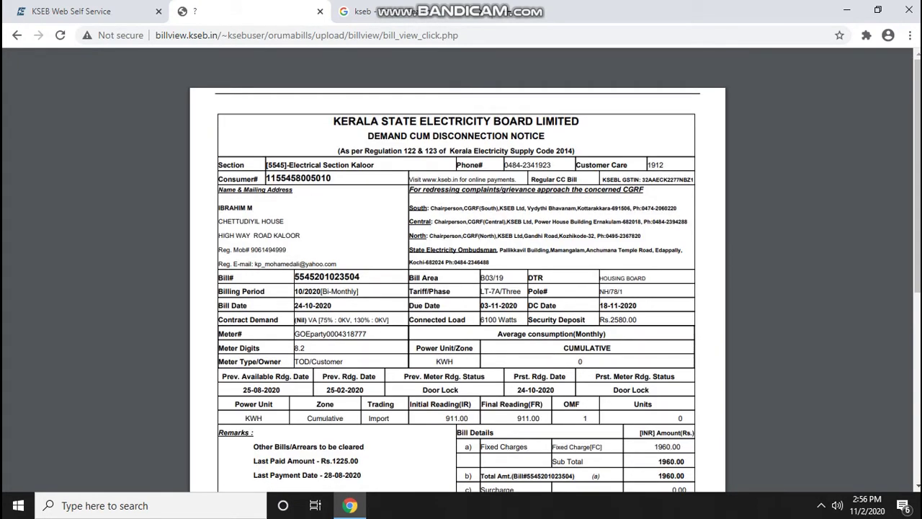
scroll(461, 288, down, 6)
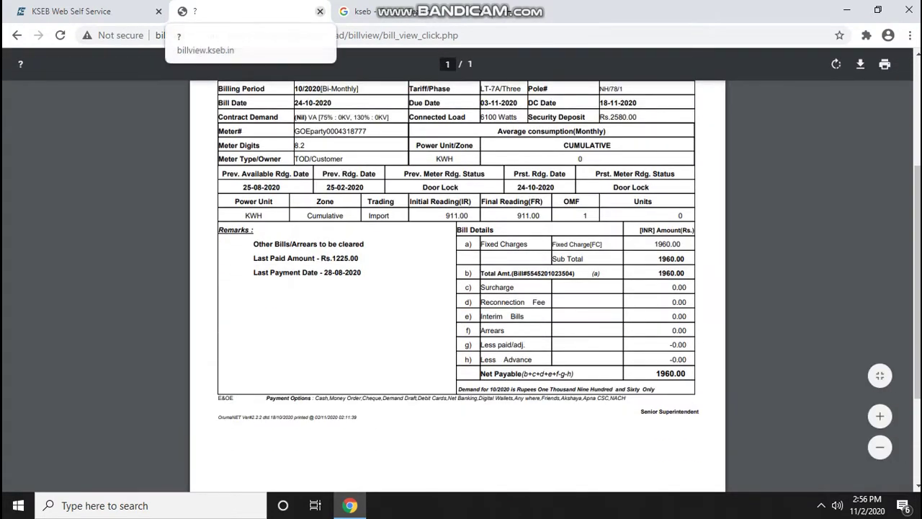
Close the bill view tab and open New User Registration on KSEB Web Self Service
click(319, 11)
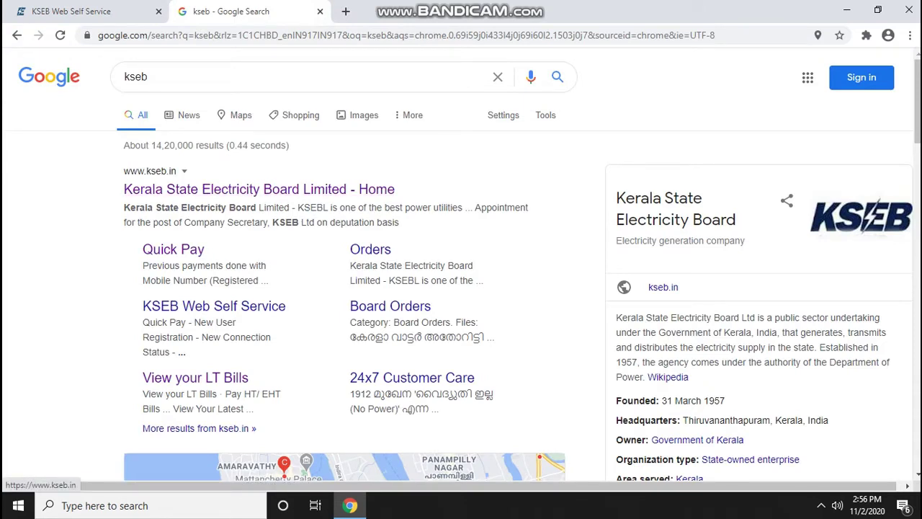
click(70, 10)
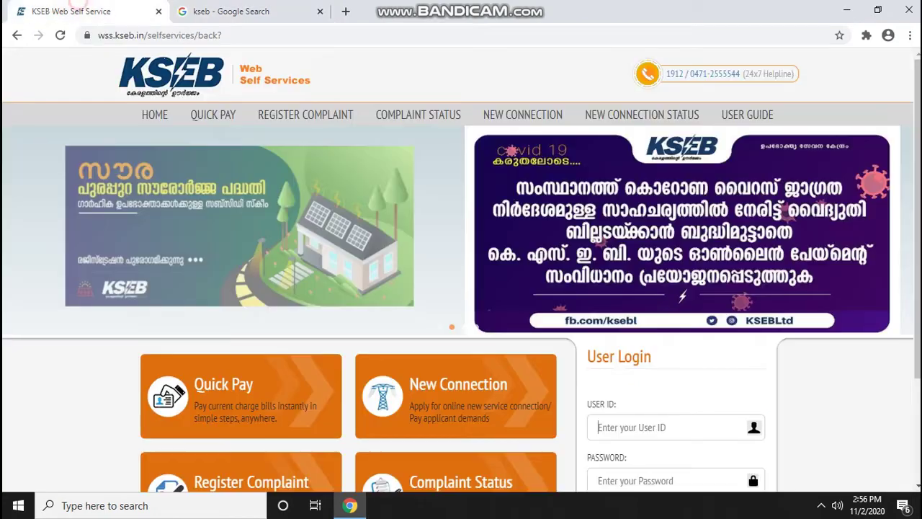
scroll(751, 350, down, 2)
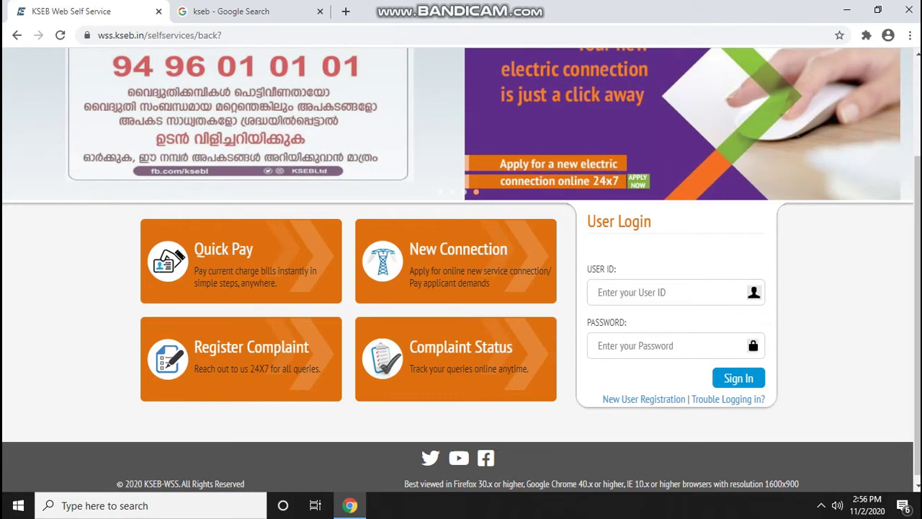
click(643, 399)
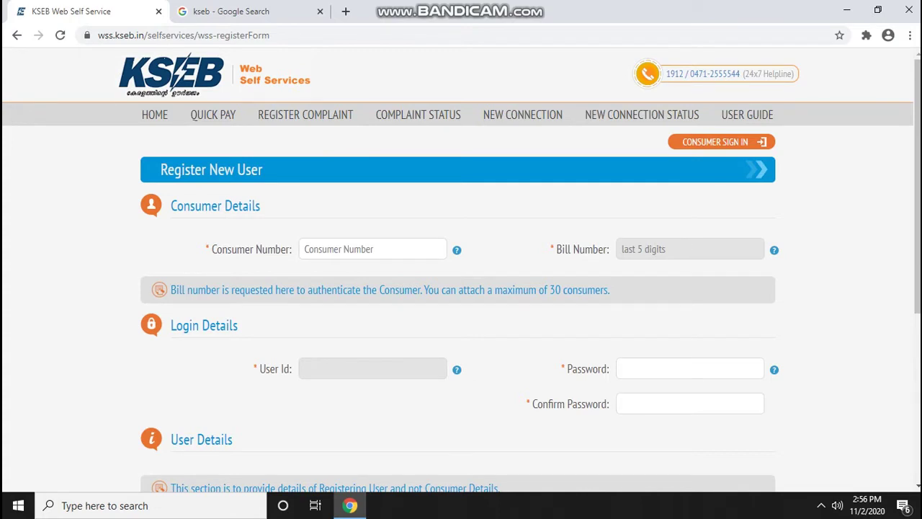
Scroll through the Register New User form's consumer, login and user detail sections
scroll(461, 274, down, 3)
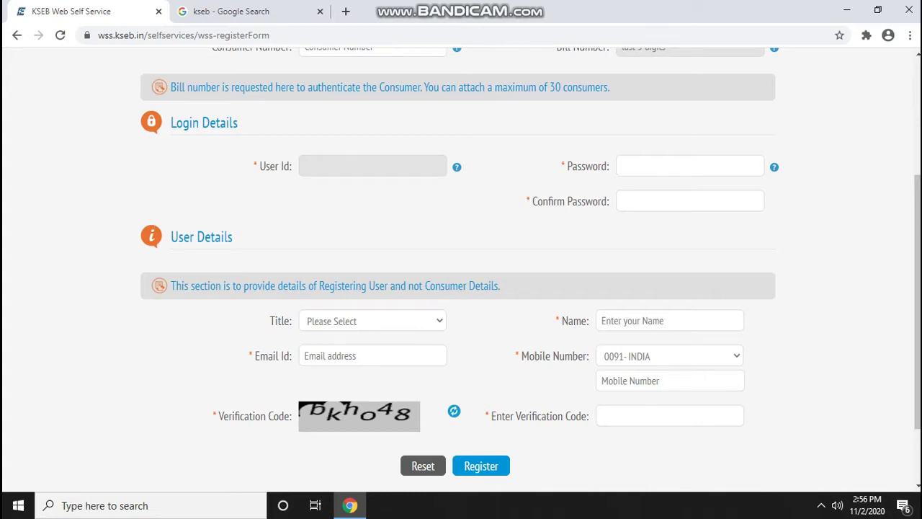
scroll(460, 274, down, 2)
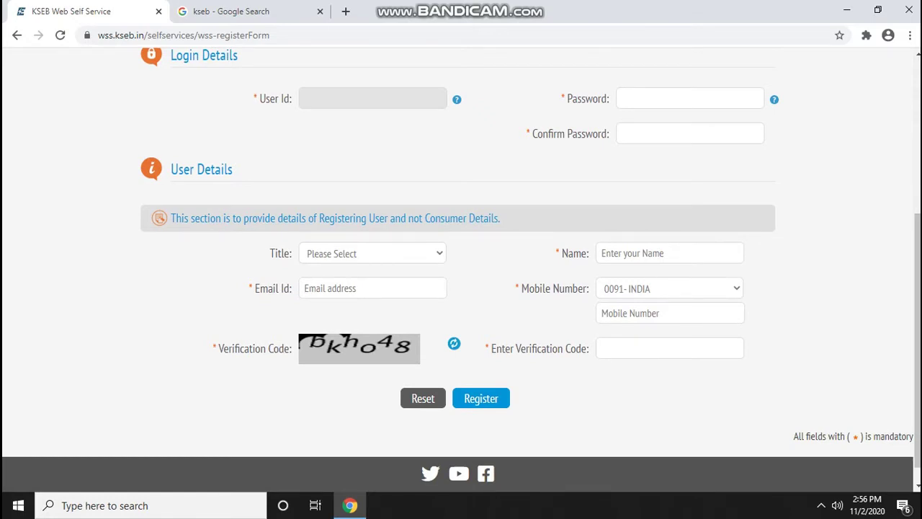
scroll(461, 274, up, 4)
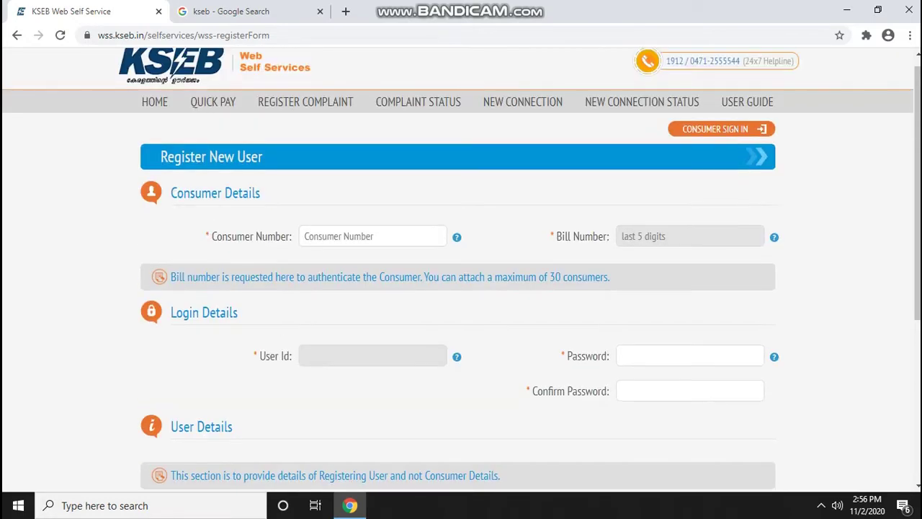
scroll(461, 270, up, 1)
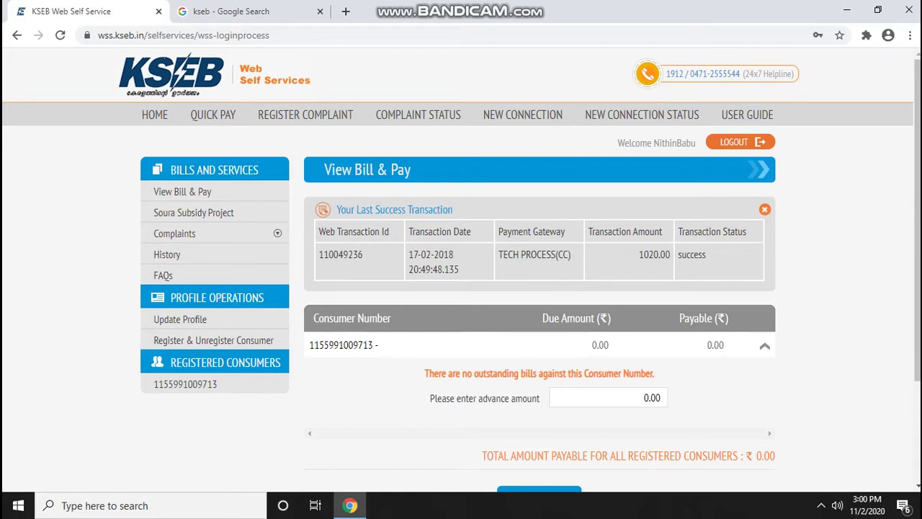
Reload View Bill & Pay from the sidebar and expand the Complaints options
scroll(461, 269, down, 2)
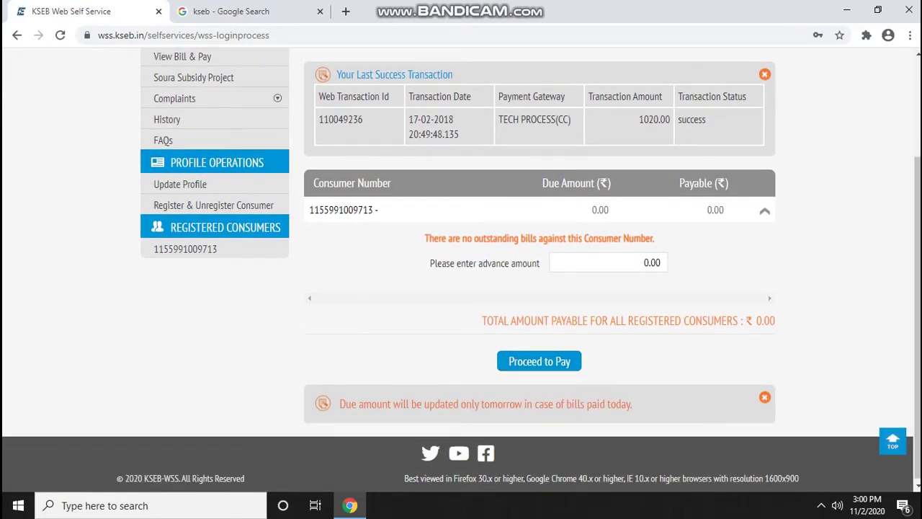
click(579, 254)
scroll(461, 270, up, 3)
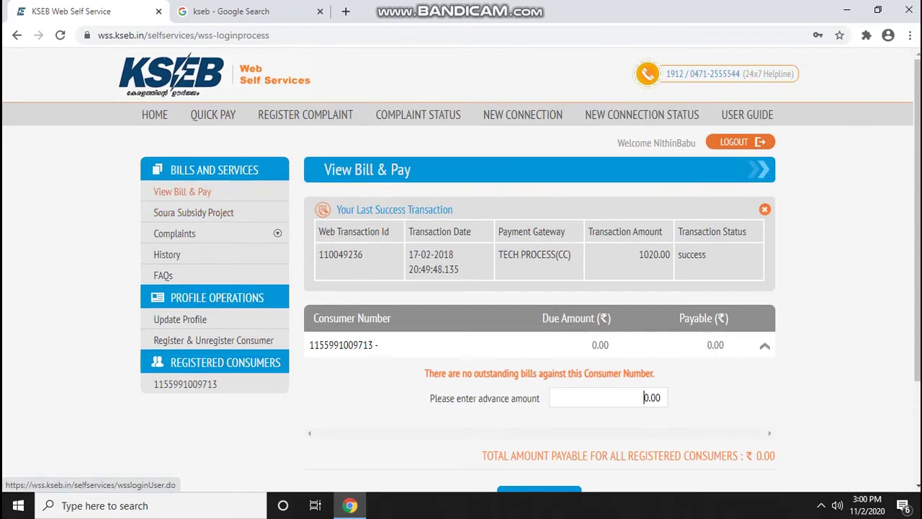
click(182, 192)
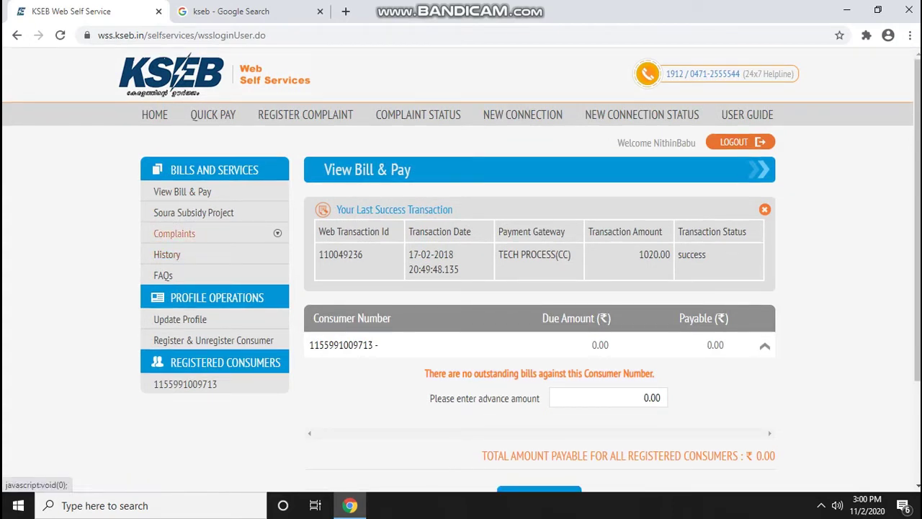
click(174, 233)
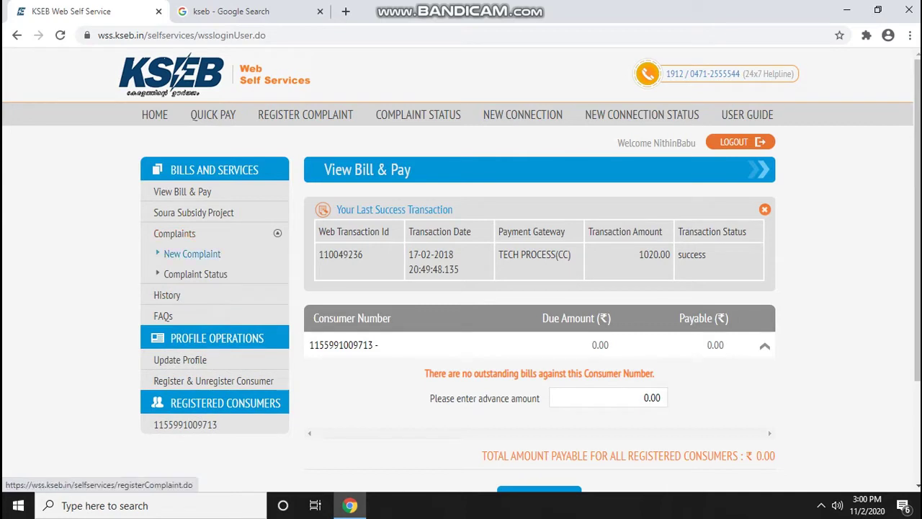
Open the New Complaint form and look through its fields
click(190, 255)
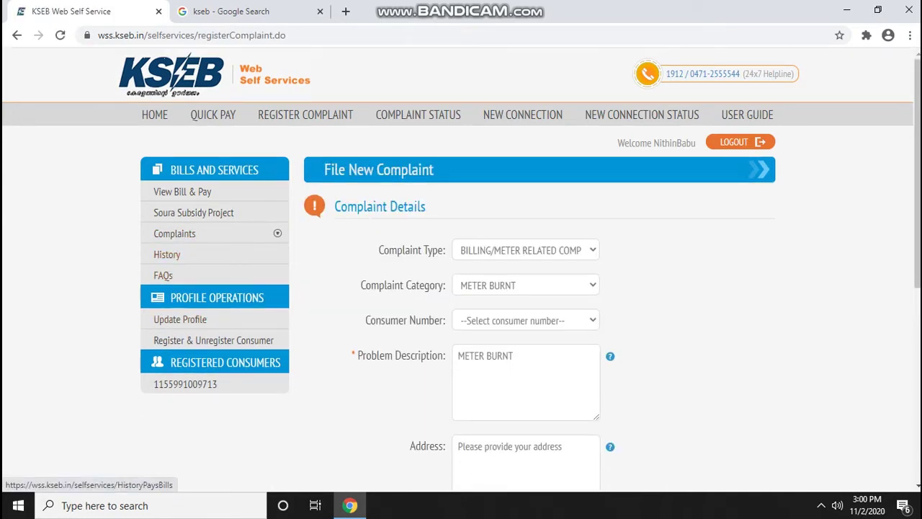
scroll(461, 267, down, 4)
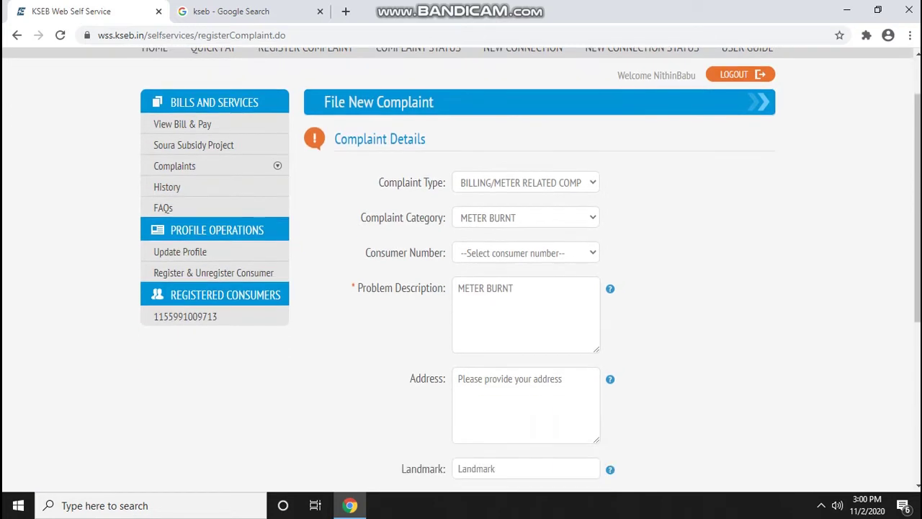
scroll(460, 266, down, 2)
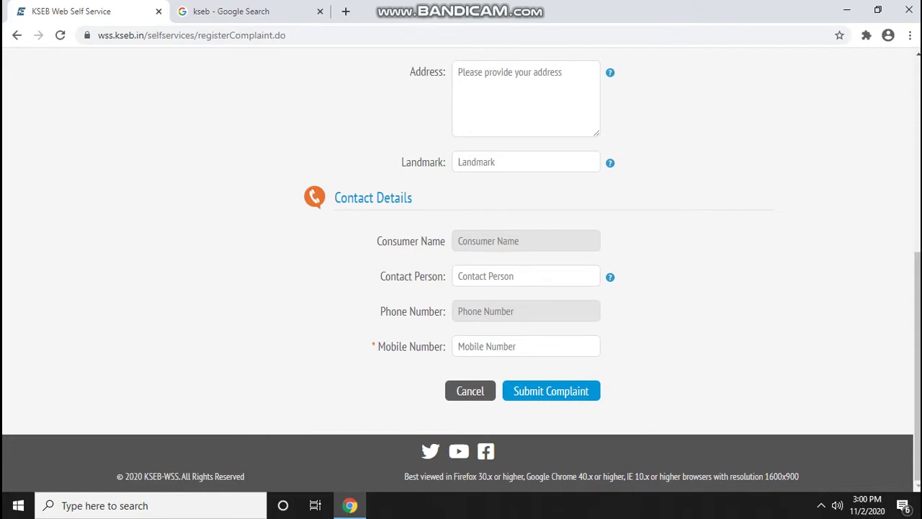
scroll(461, 270, up, 5)
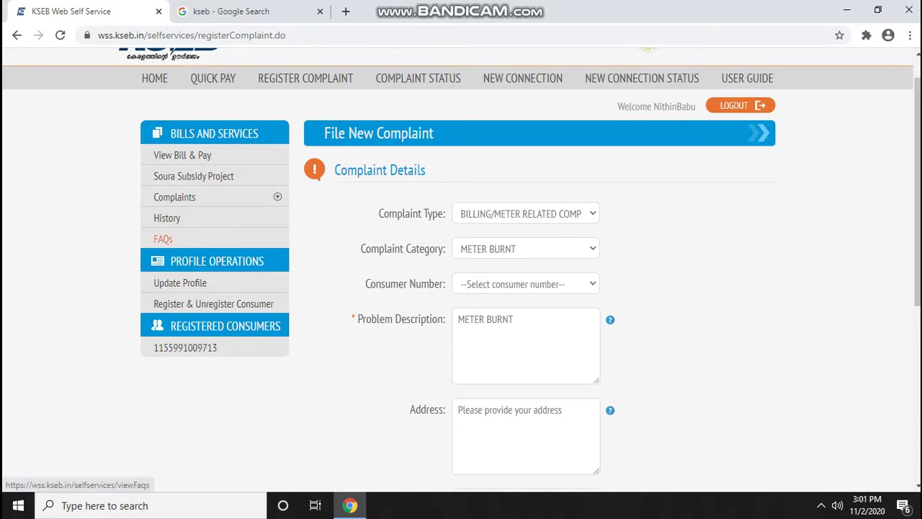
Check the Complaint Status page, then move on to the payment History page
click(277, 196)
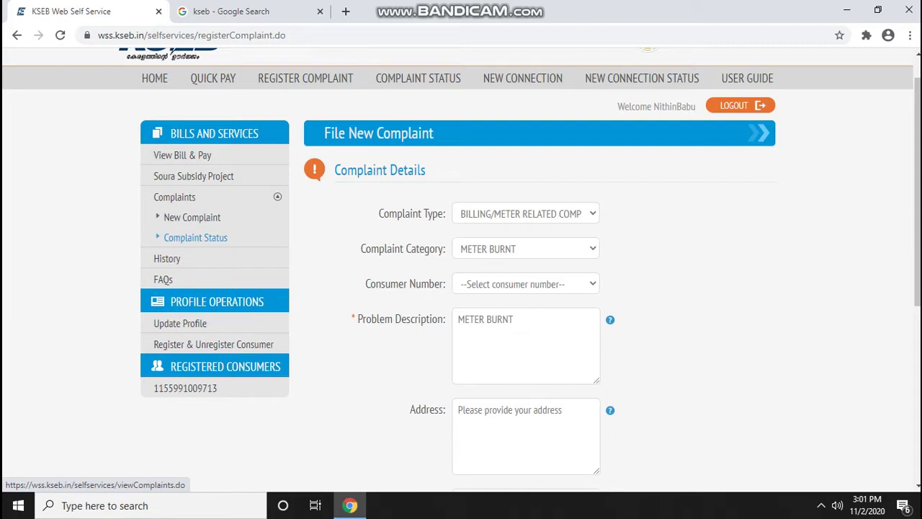
click(196, 237)
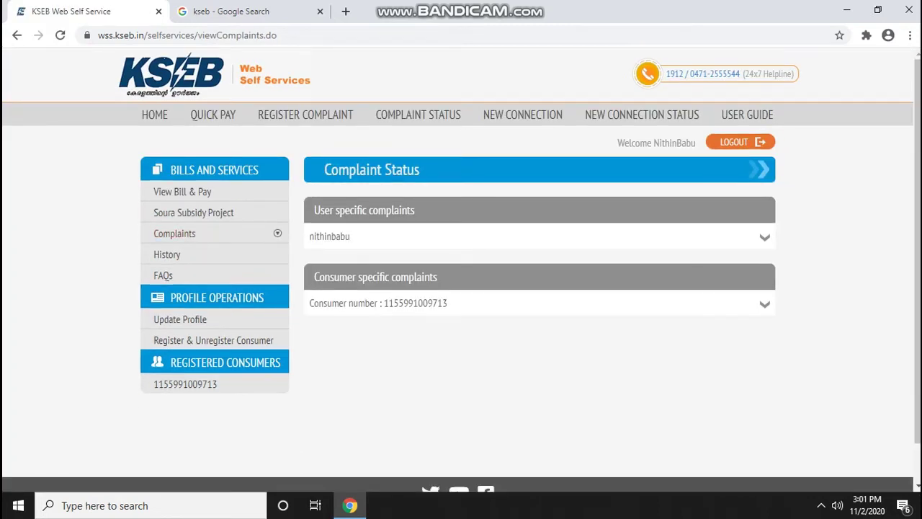
click(166, 254)
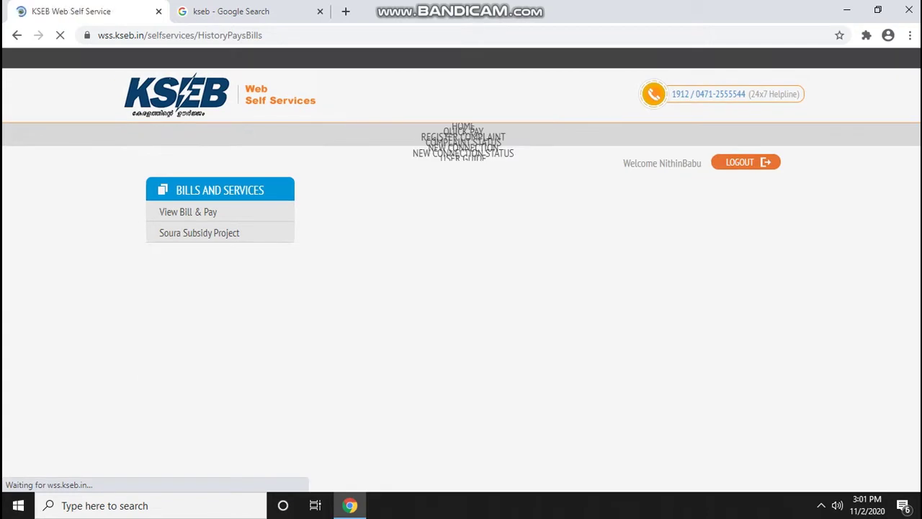
Show 12 Months of Billing History for the registered consumer, Oct-2020 back to June-2019
click(416, 214)
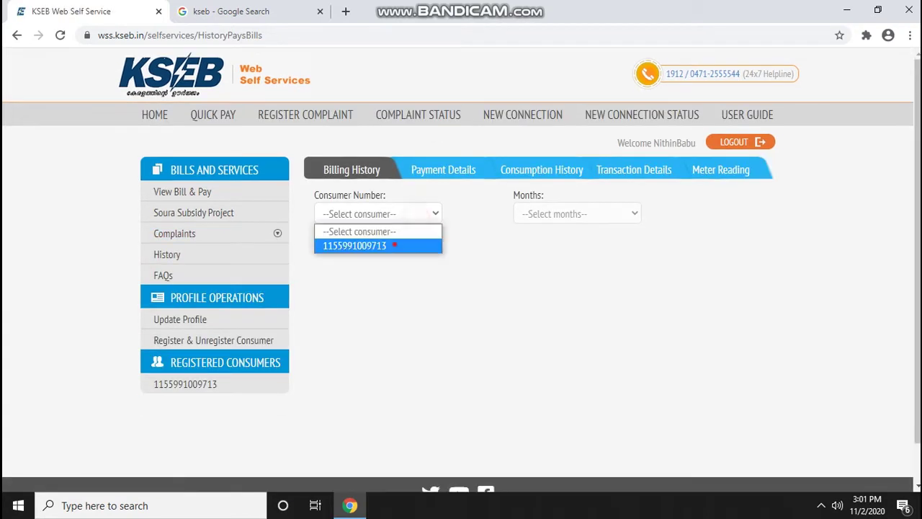
click(414, 243)
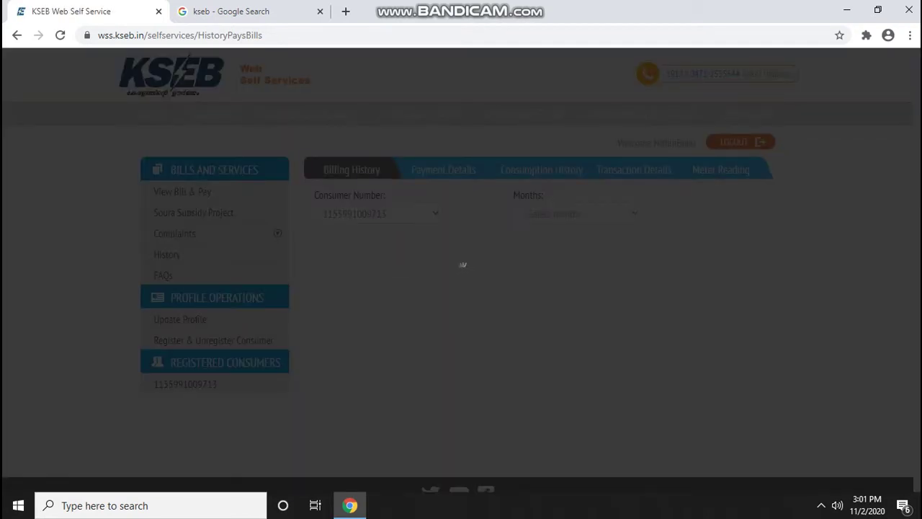
click(610, 214)
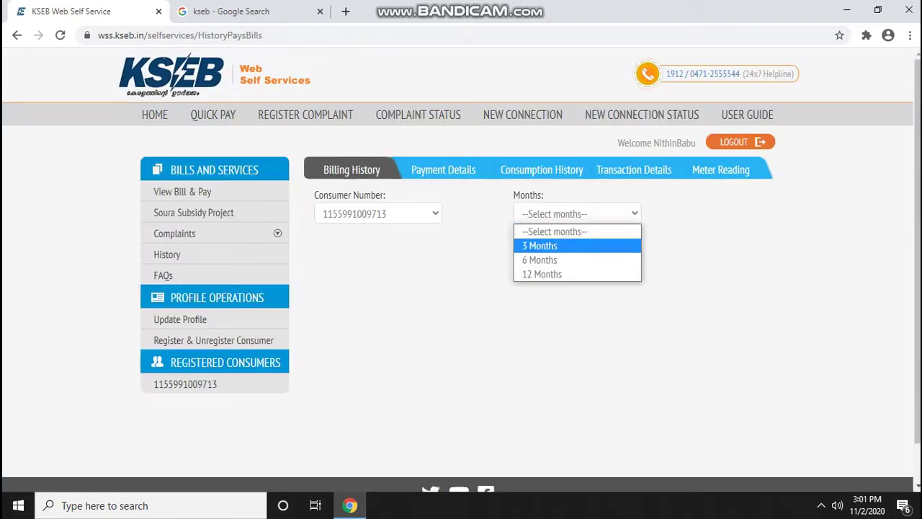
key(Down)
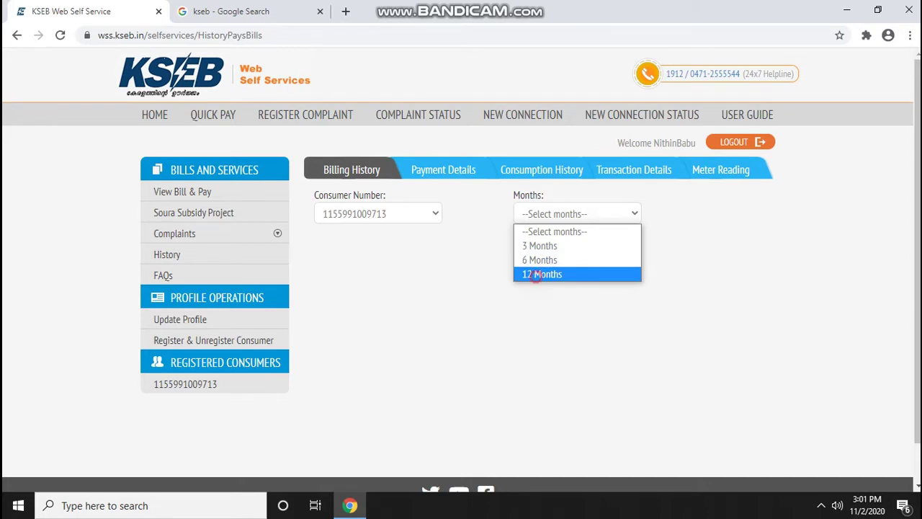
click(535, 275)
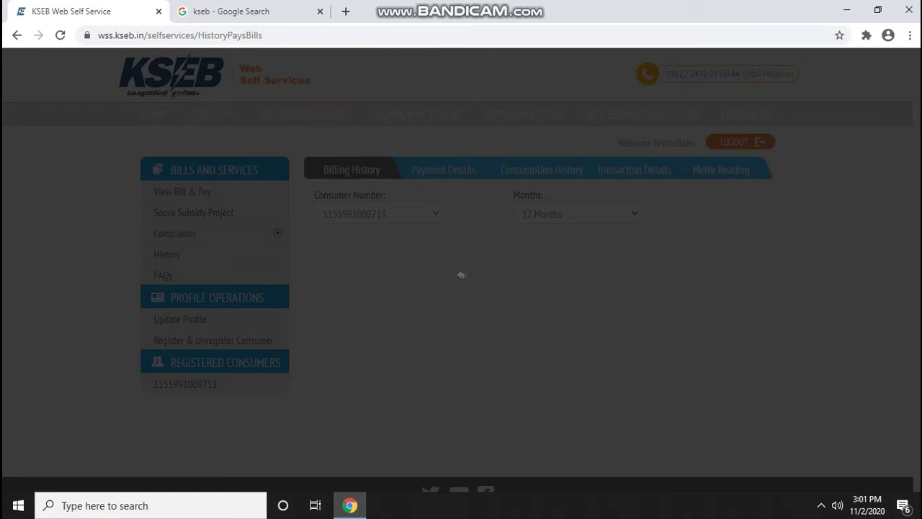
scroll(534, 360, down, 1)
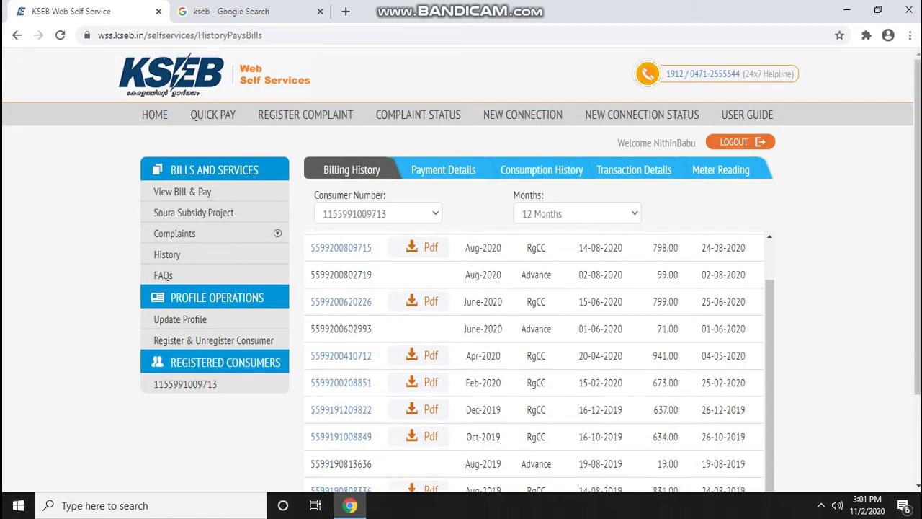
scroll(539, 361, down, 1)
scroll(534, 360, up, 1)
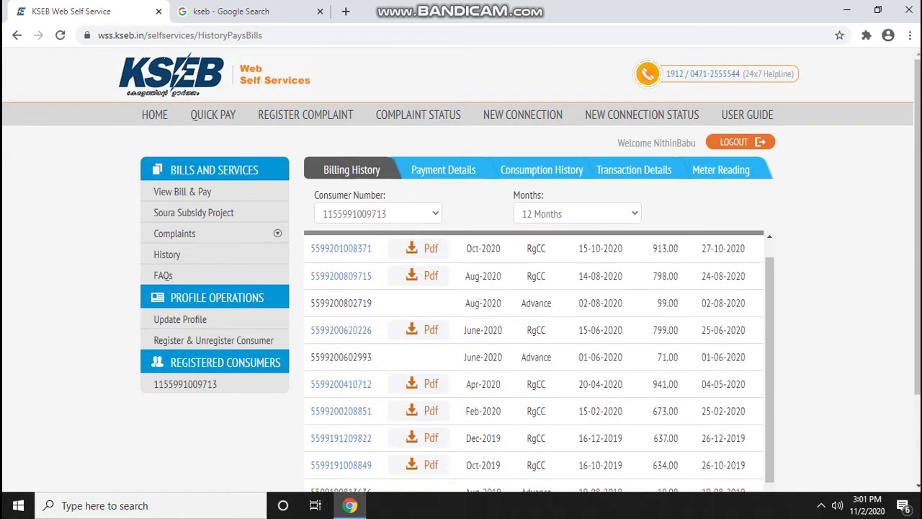
scroll(533, 360, up, 1)
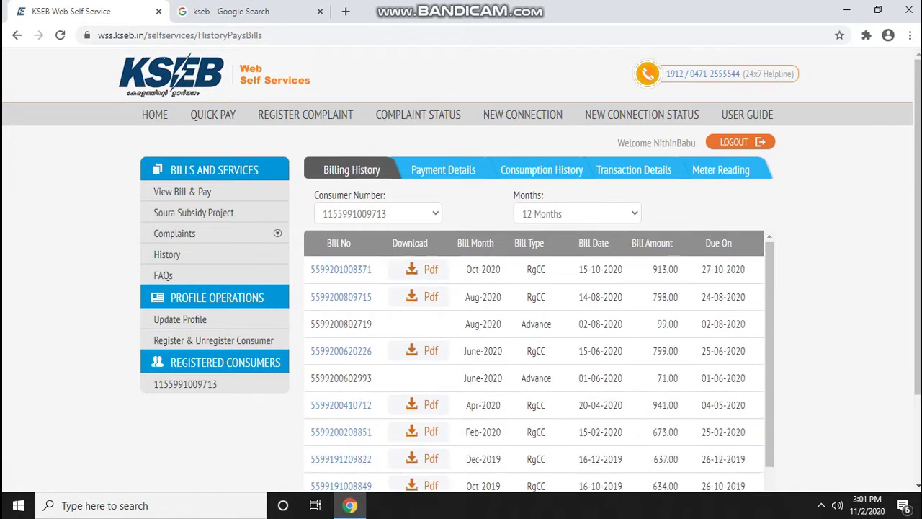
scroll(534, 360, down, 4)
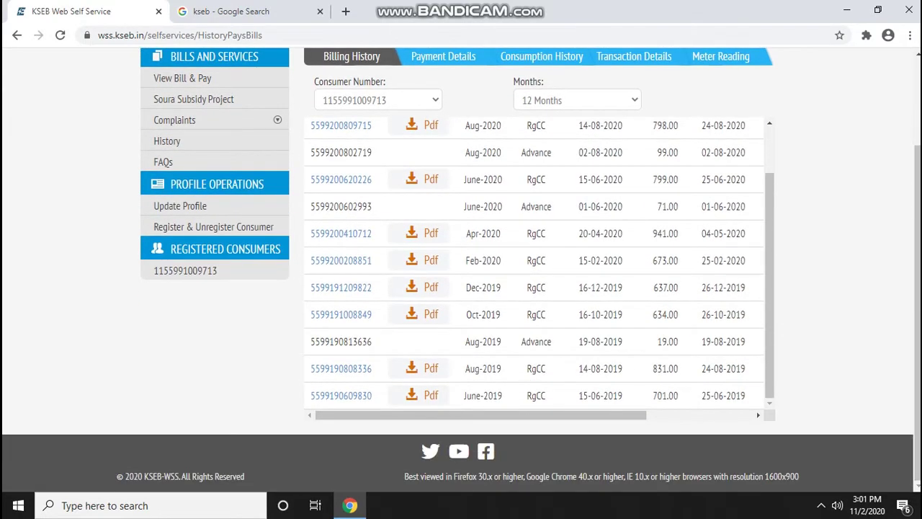
scroll(417, 180, up, 3)
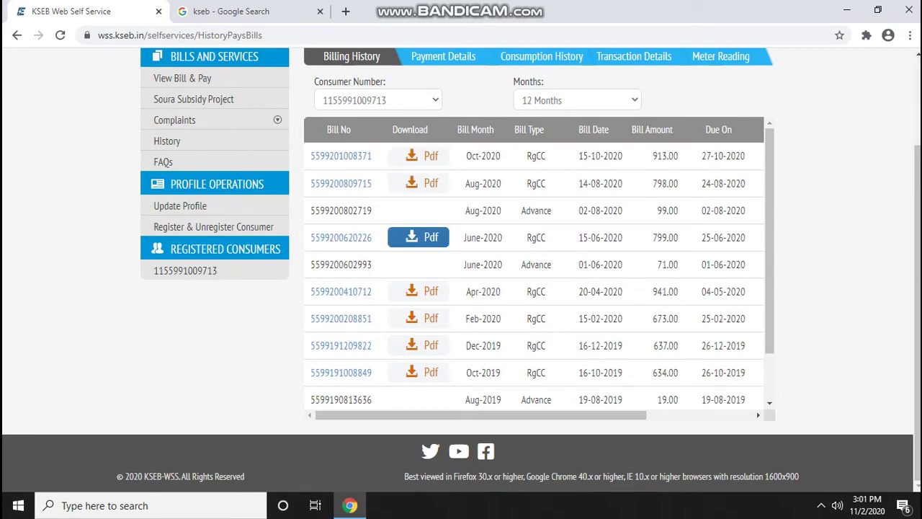
scroll(418, 183, down, 3)
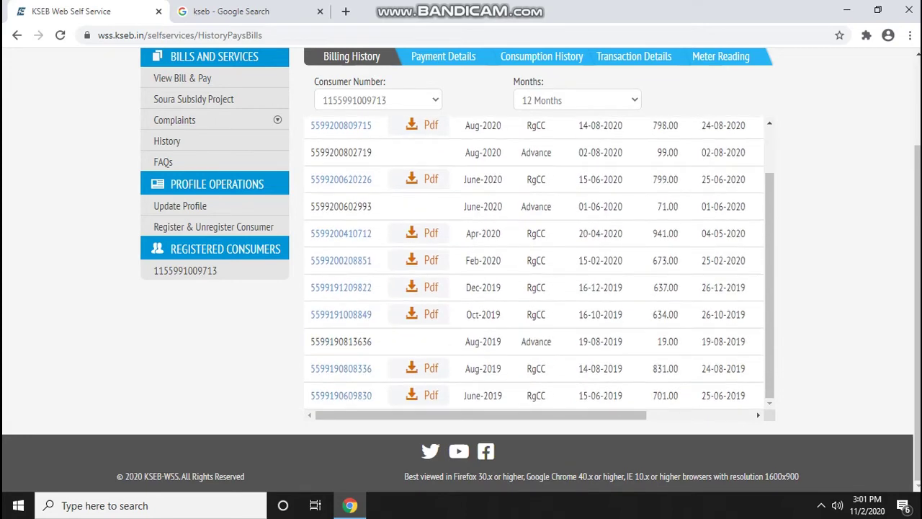
Download the Apr-2020 bill PDF through IDM, view it, and close its tab
click(422, 233)
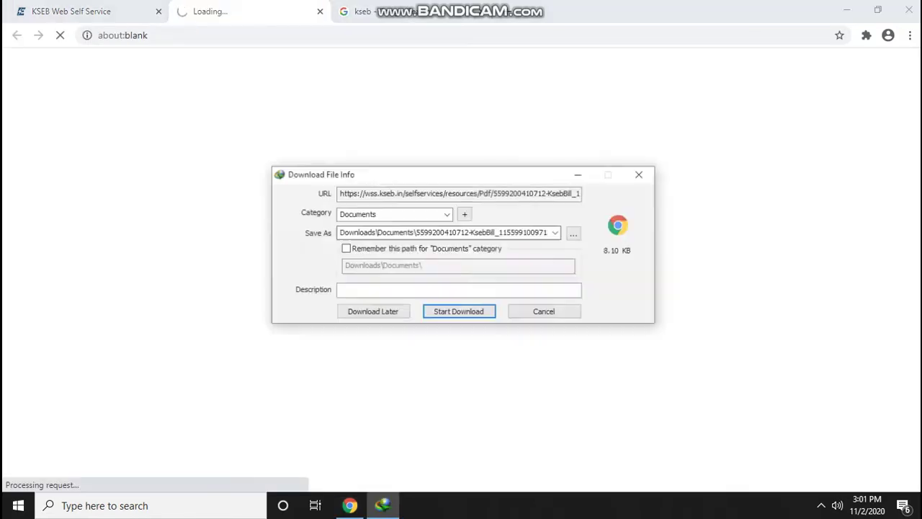
click(458, 311)
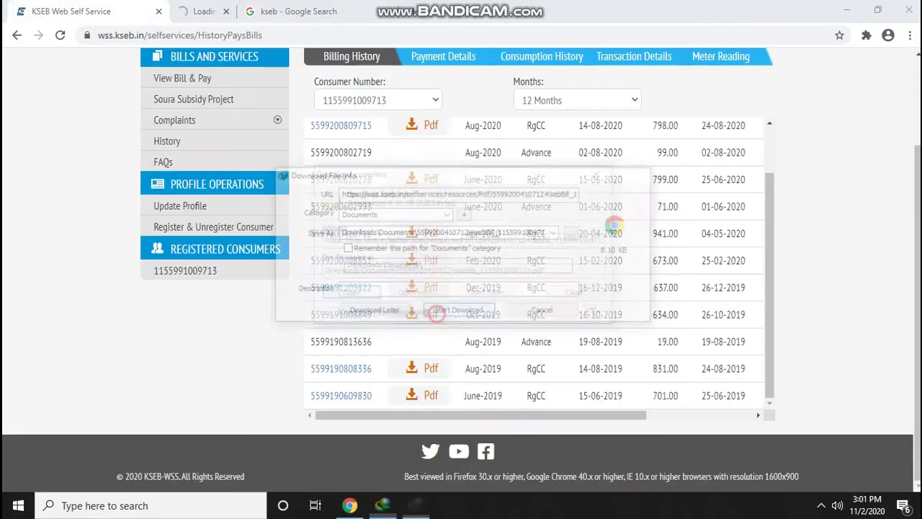
click(342, 350)
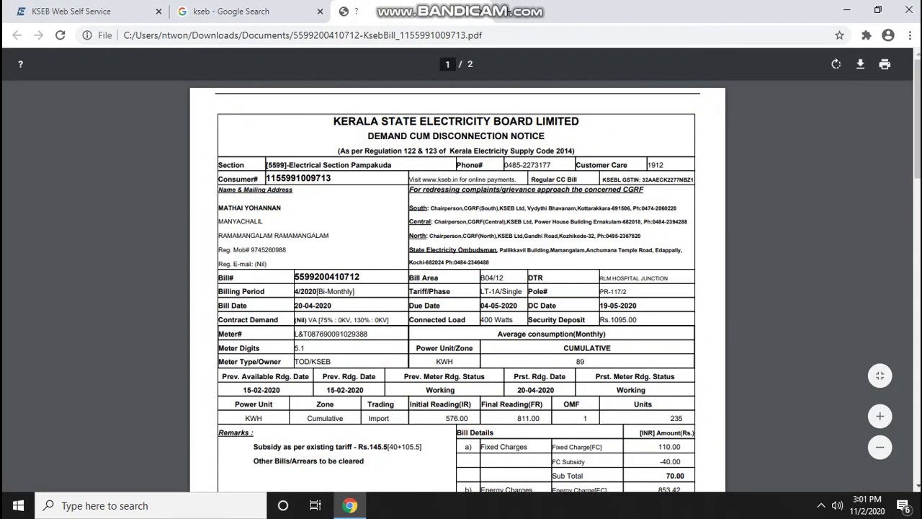
scroll(457, 288, down, 6)
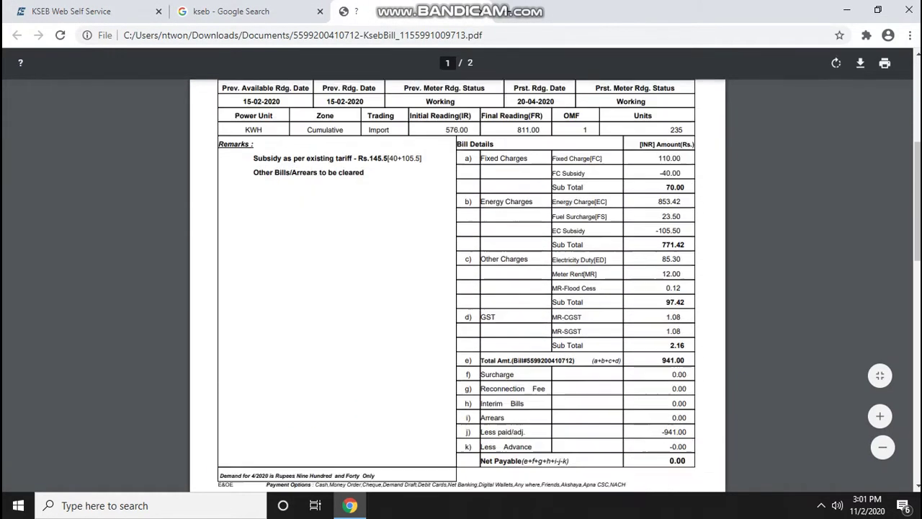
scroll(457, 288, up, 7)
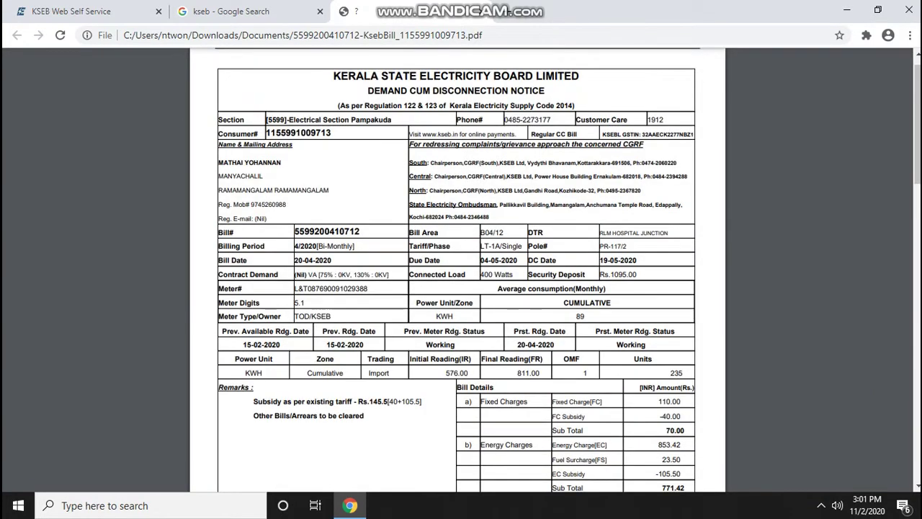
click(481, 12)
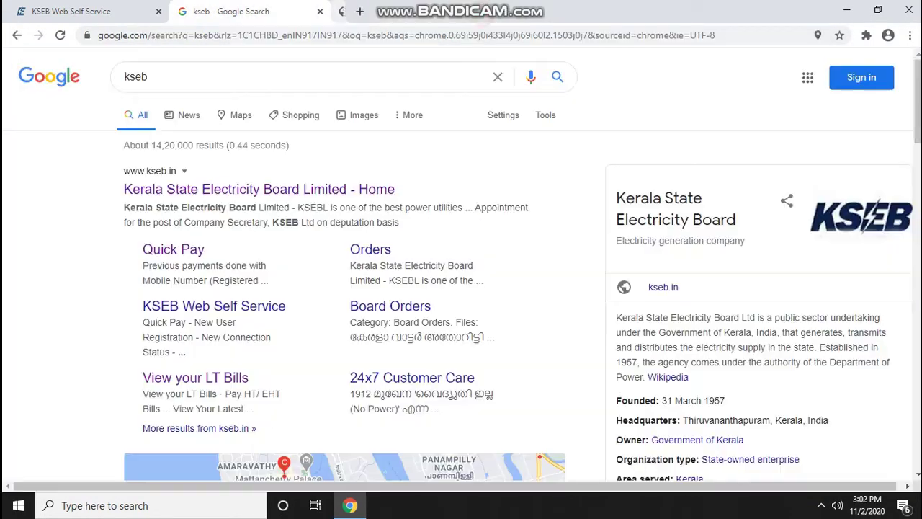
Return to the KSEB Web Self Service tab and scroll through the 12-month Billing History table
click(79, 11)
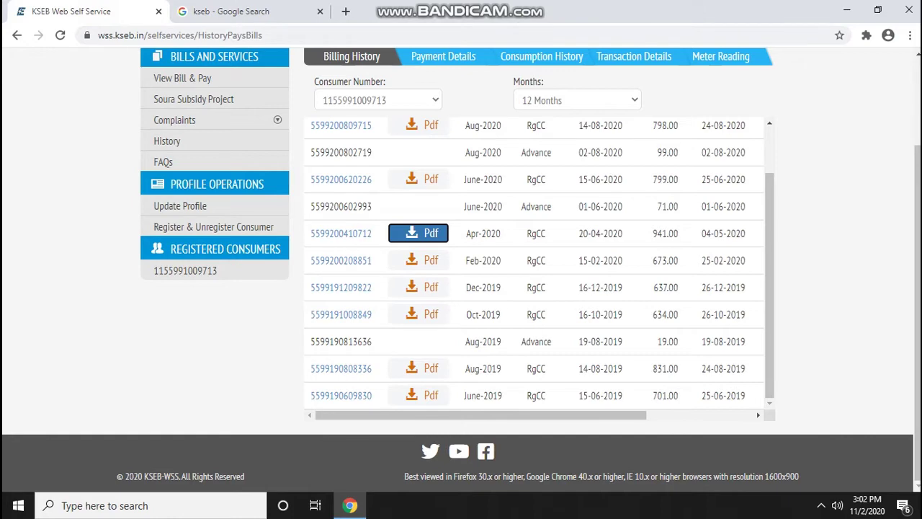
scroll(532, 263, up, 1)
scroll(533, 263, up, 1)
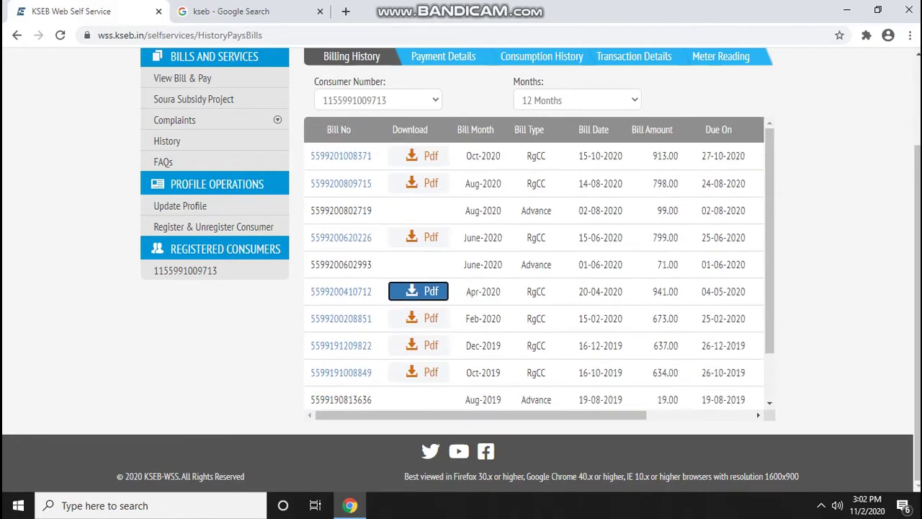
scroll(533, 263, down, 2)
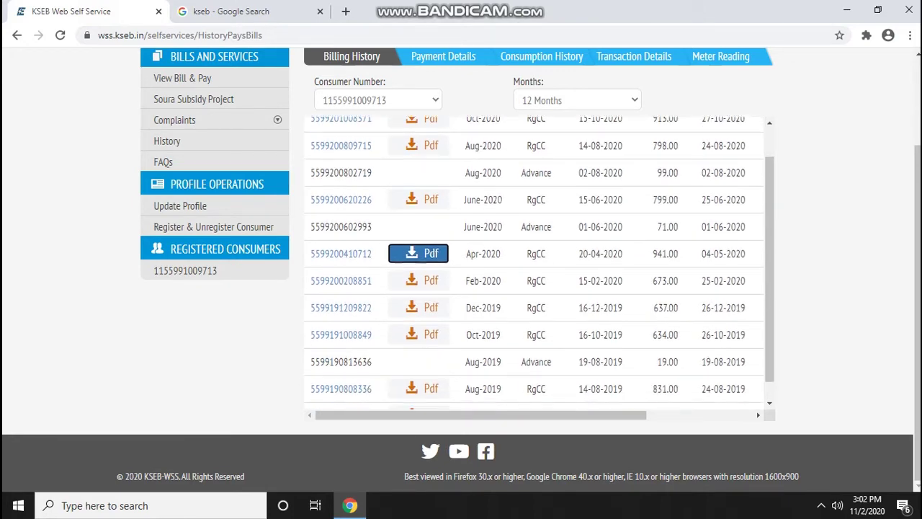
scroll(533, 263, up, 2)
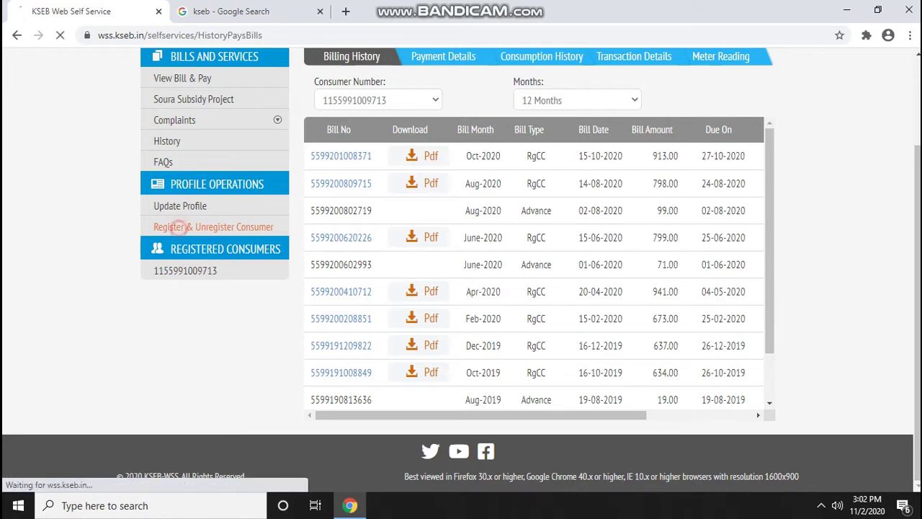
Open the consumer registration page, review it, then choose NEW CONNECTION to raise the logout warning
click(180, 226)
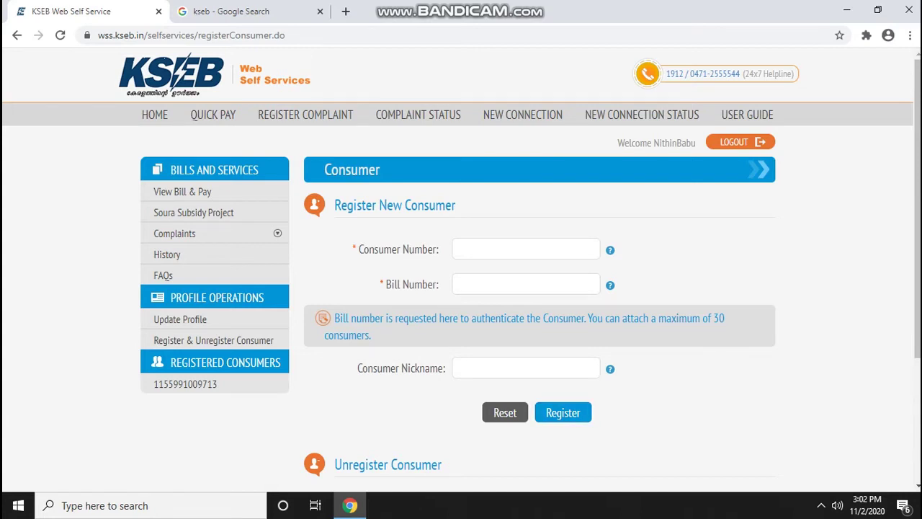
scroll(460, 270, down, 2)
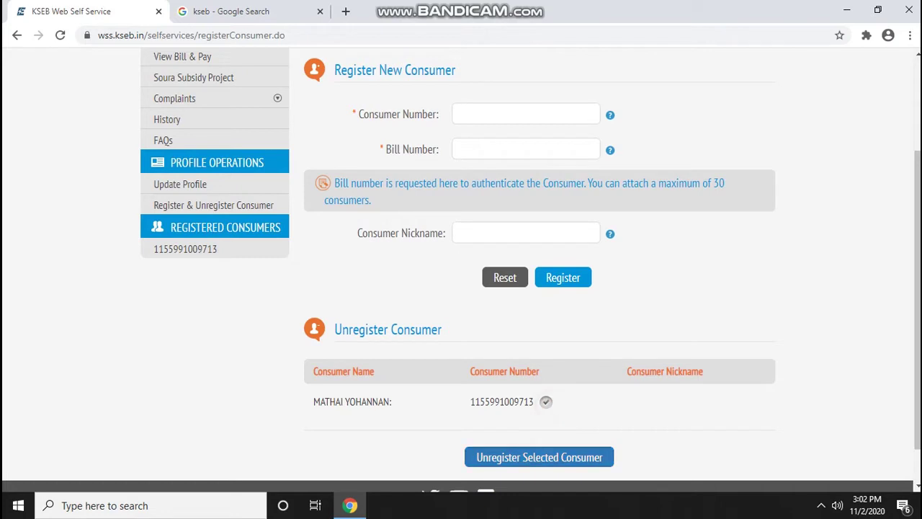
scroll(461, 269, up, 2)
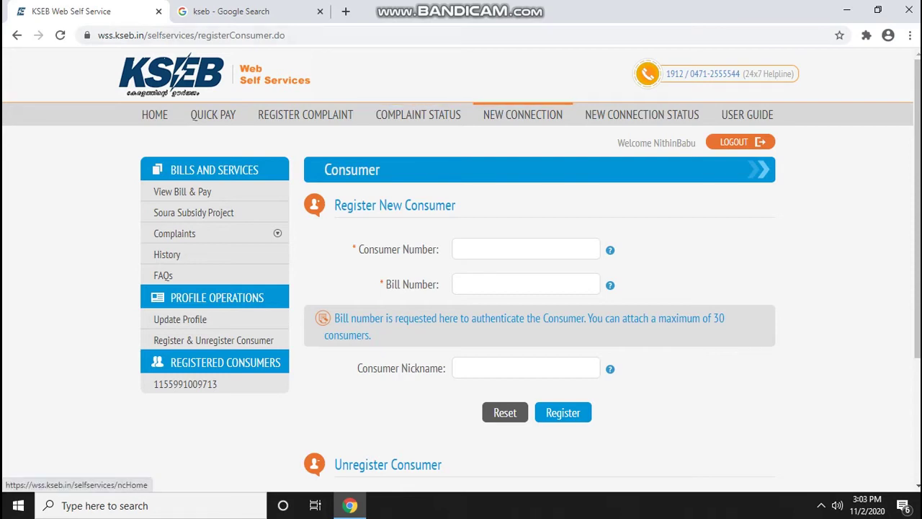
click(519, 117)
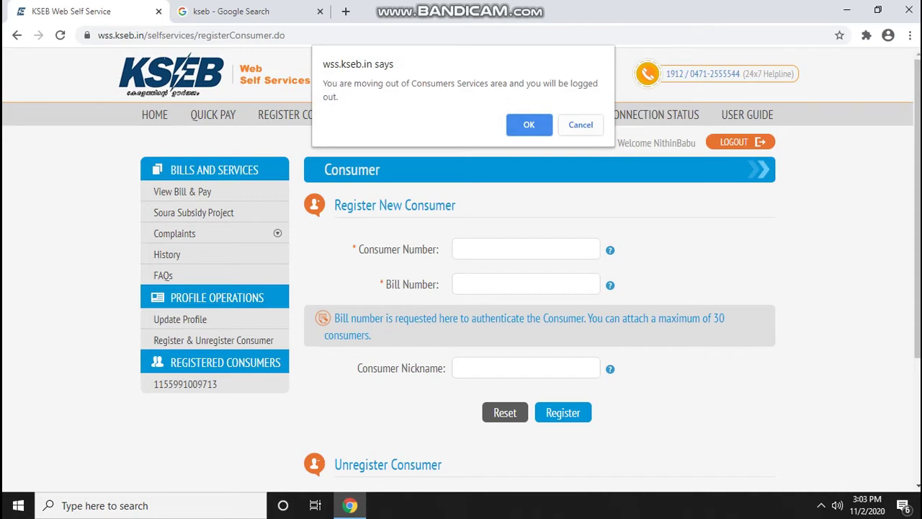
Confirm leaving consumer services and open the New Connection guide from the ncHome page
click(532, 126)
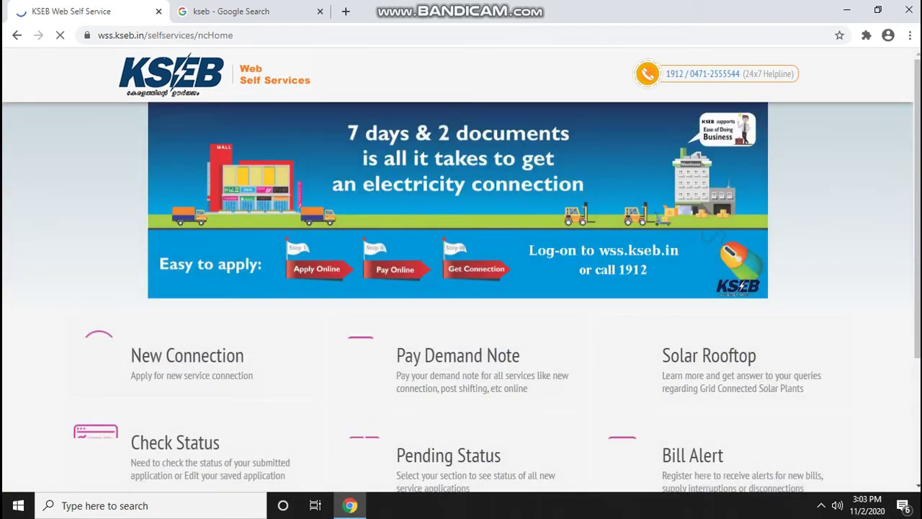
scroll(461, 288, down, 1)
scroll(431, 312, down, 2)
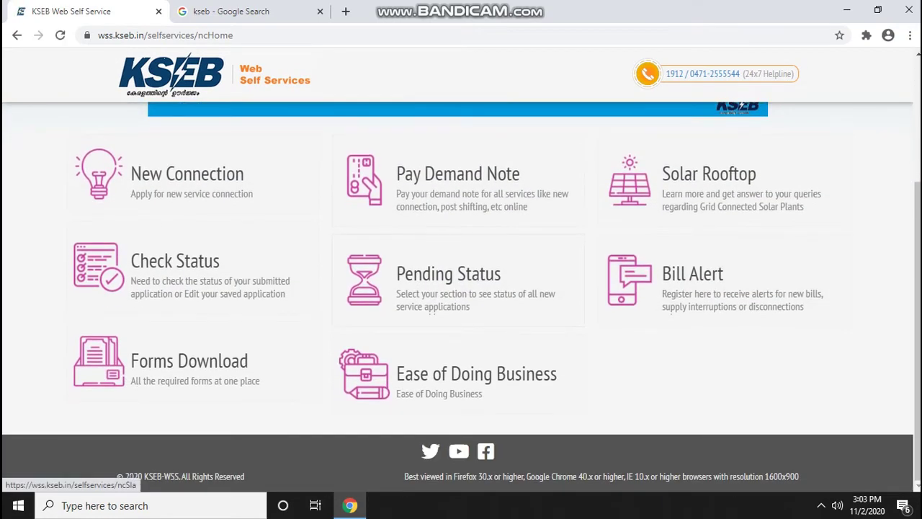
click(189, 181)
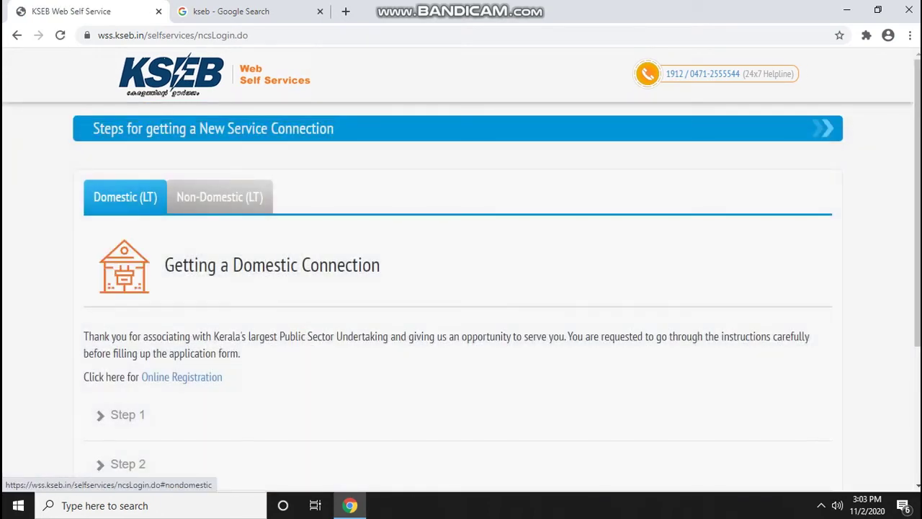
Expand Step 1 of the New Connection guide and scroll through its required documents
scroll(460, 288, down, 1)
scroll(127, 302, down, 1)
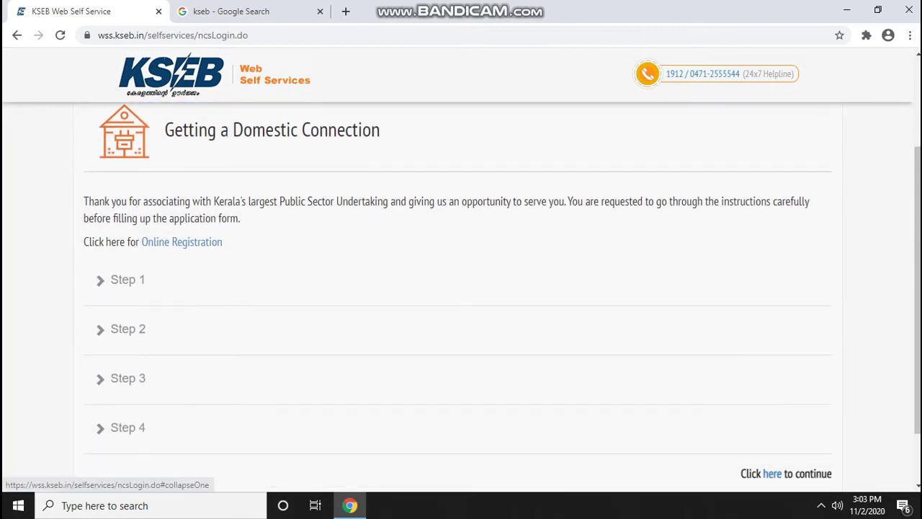
click(127, 279)
scroll(461, 288, down, 2)
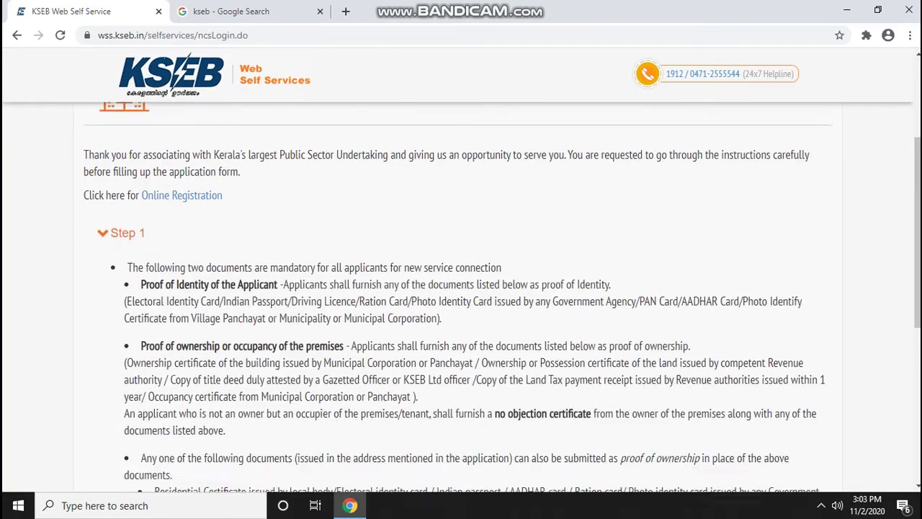
scroll(461, 297, down, 2)
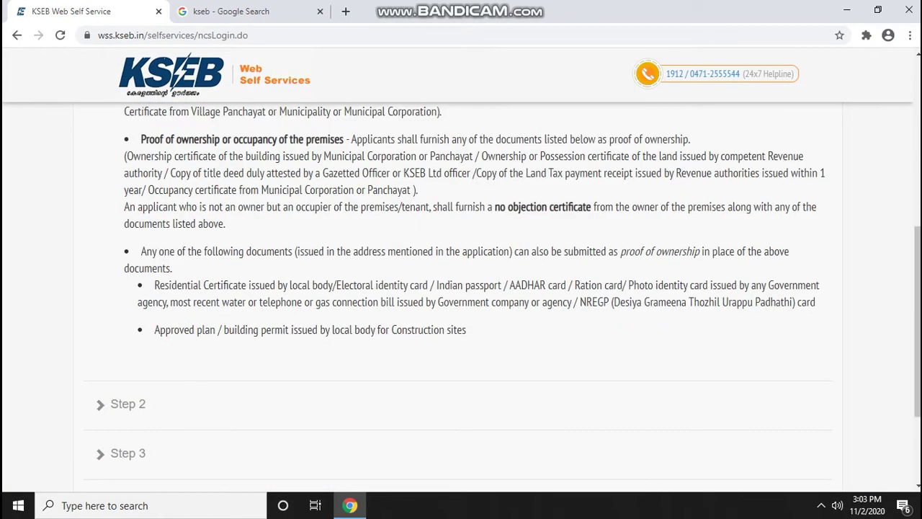
scroll(461, 297, down, 1)
Finish reviewing the documents, then go back twice to the portal home page
scroll(461, 296, up, 2)
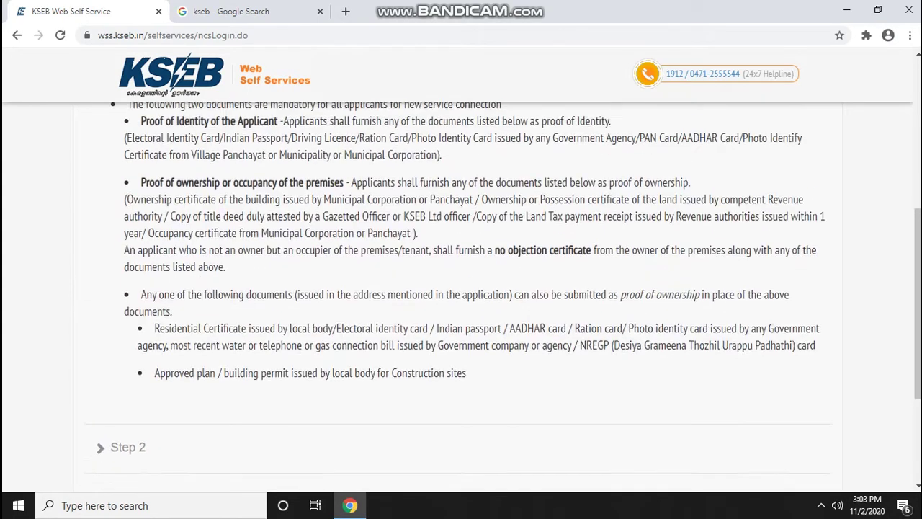
scroll(461, 295, up, 1)
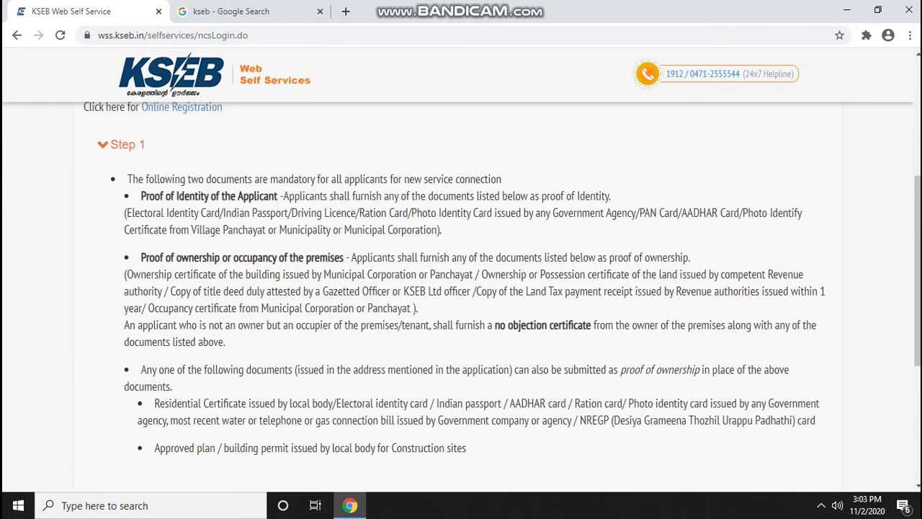
scroll(461, 297, up, 4)
scroll(460, 297, down, 1)
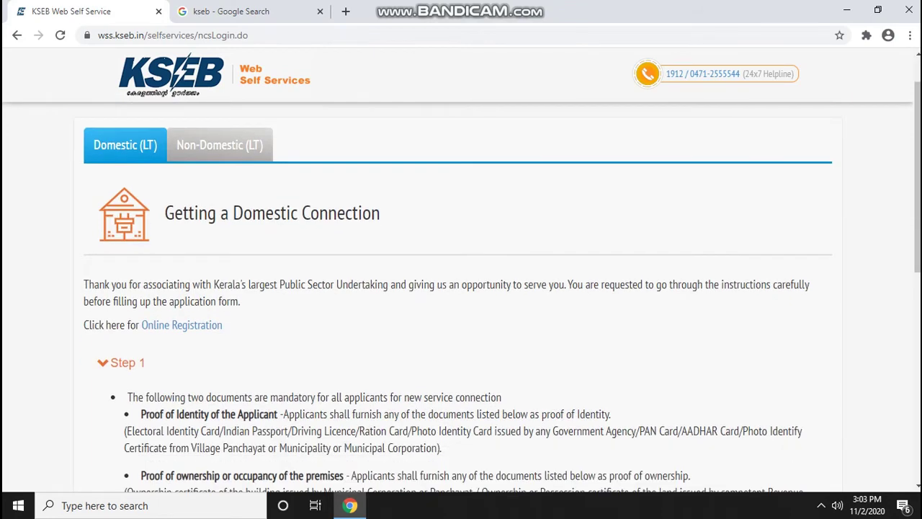
scroll(461, 297, down, 1)
click(17, 35)
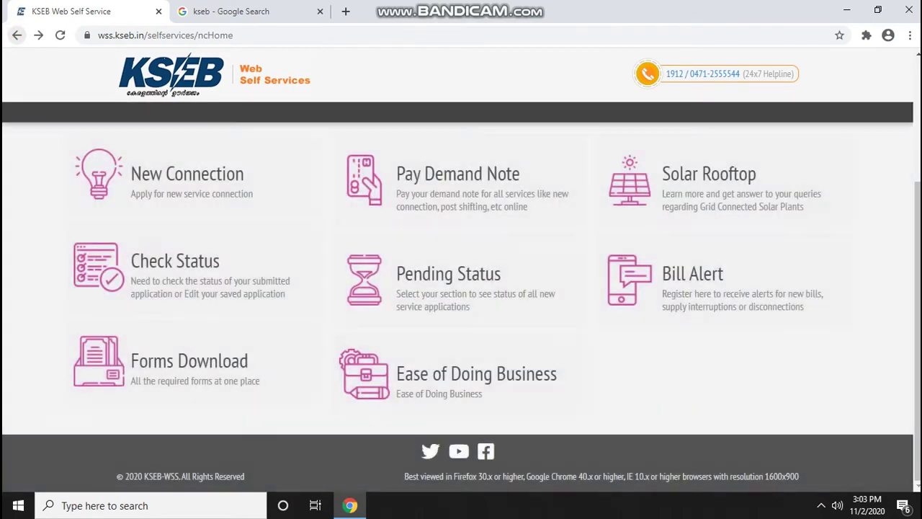
click(17, 34)
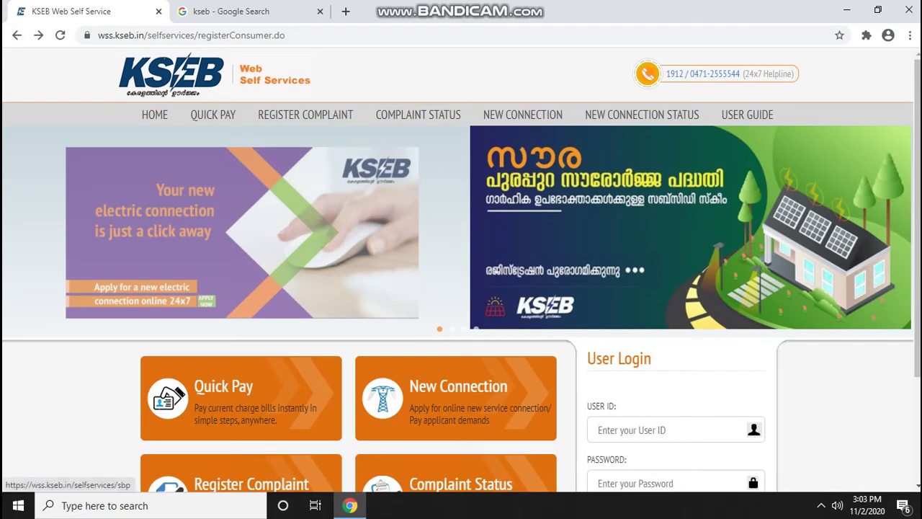
Scroll the portal home page to the login box, then launch the KSEB mobile app
scroll(461, 289, down, 3)
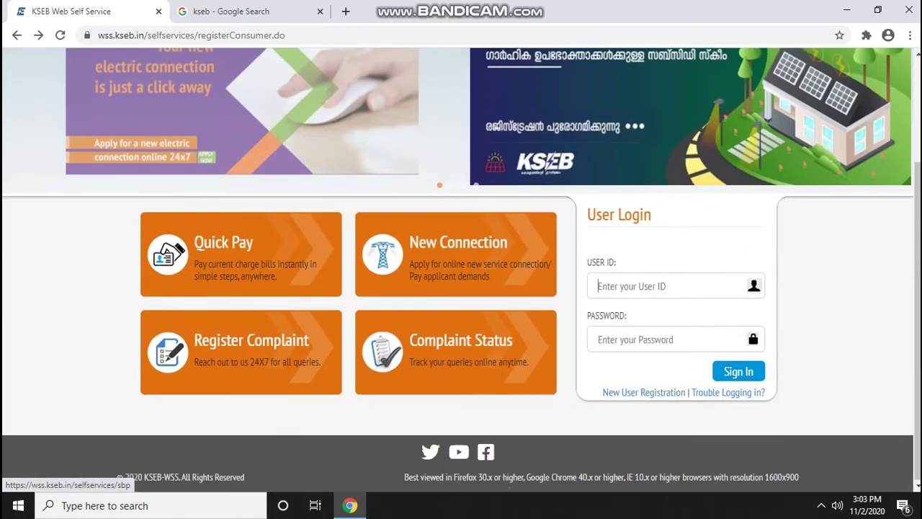
scroll(461, 288, up, 3)
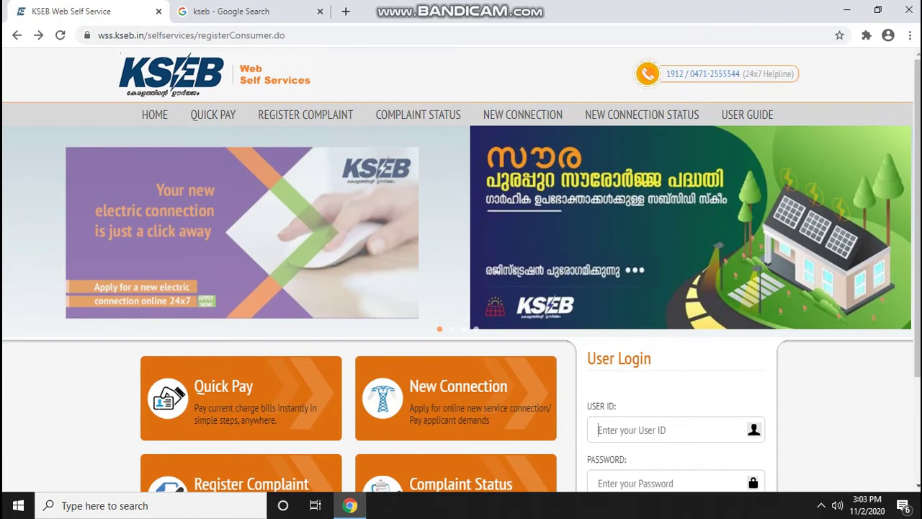
scroll(461, 288, down, 3)
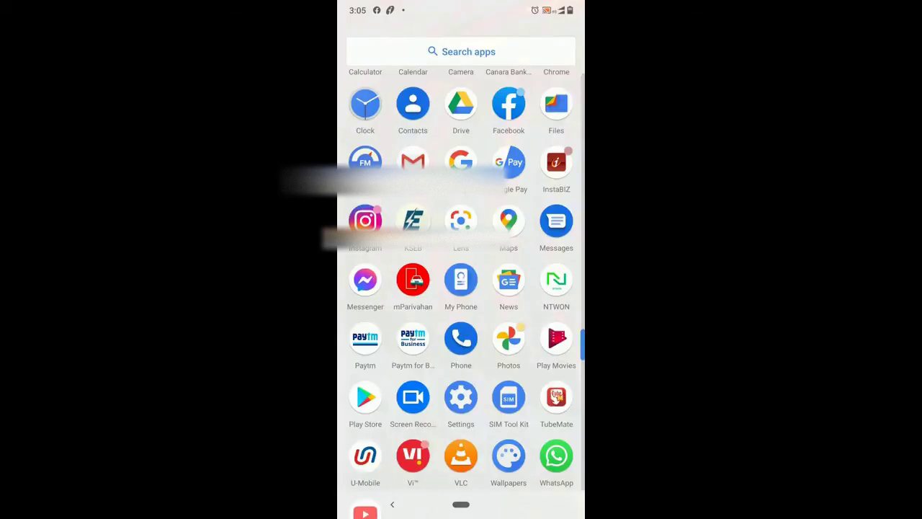
click(413, 220)
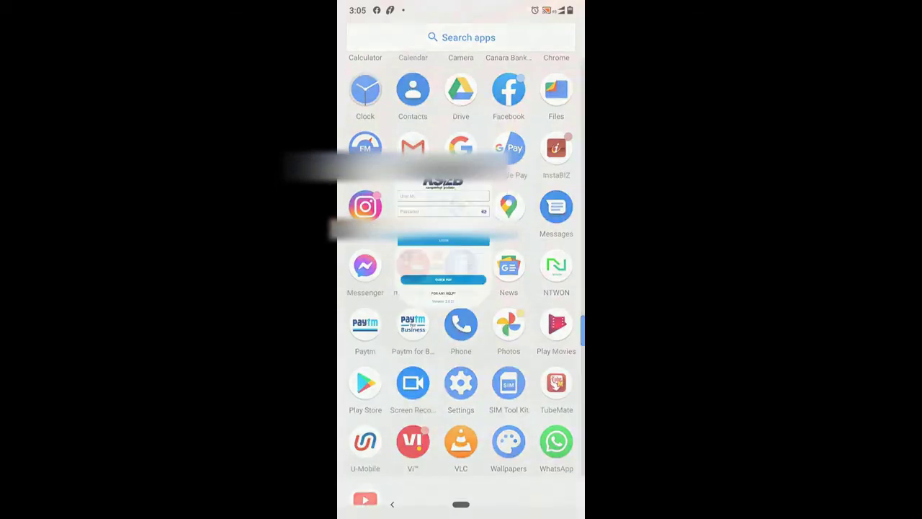
Enter the user ID and the account password on the KSEB app login screen
click(461, 92)
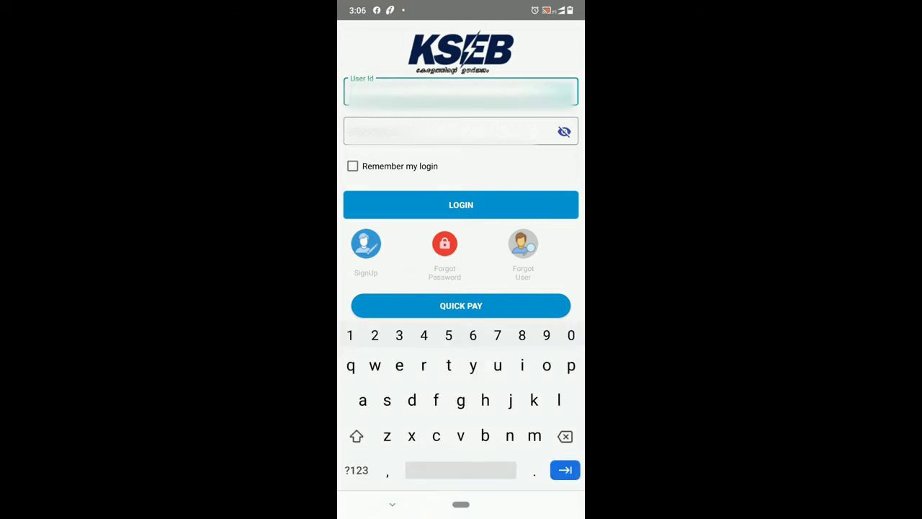
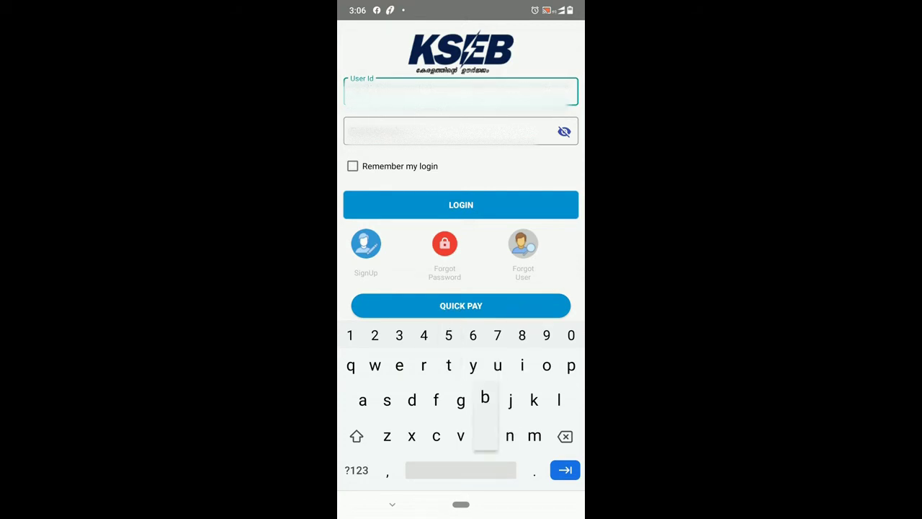
click(461, 131)
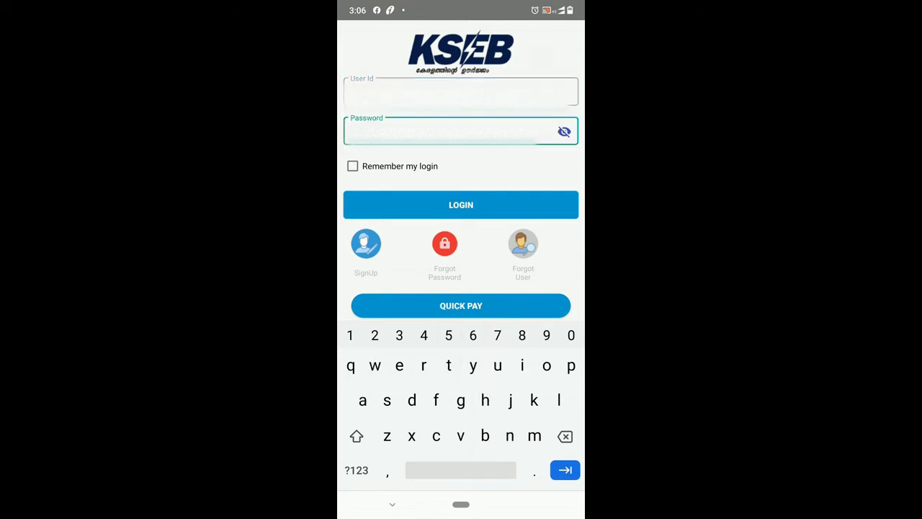
text(o)
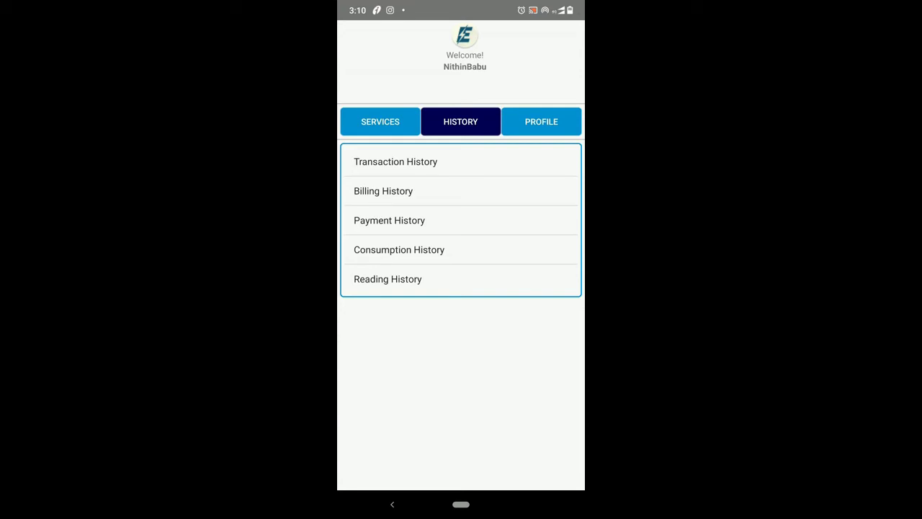
Check Transaction History's Success, Pending and Failed tabs (no transactions), then open Billing History
click(395, 161)
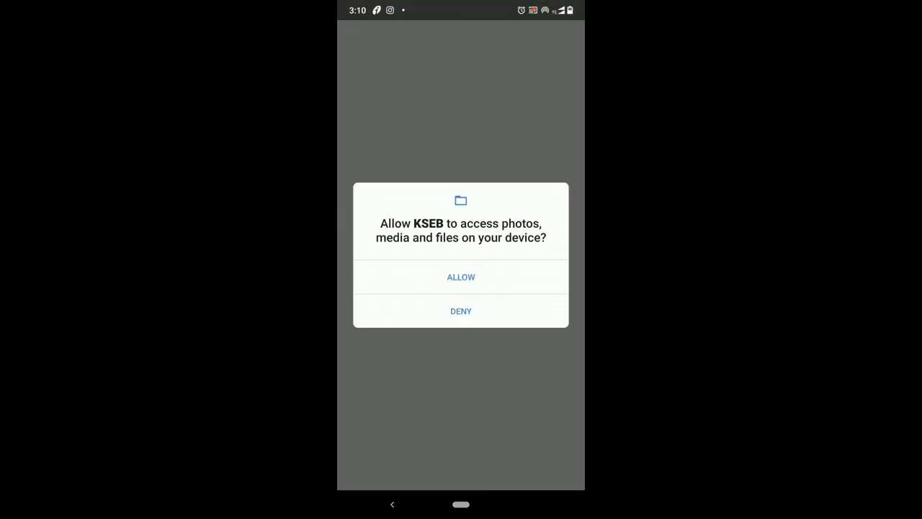
click(461, 277)
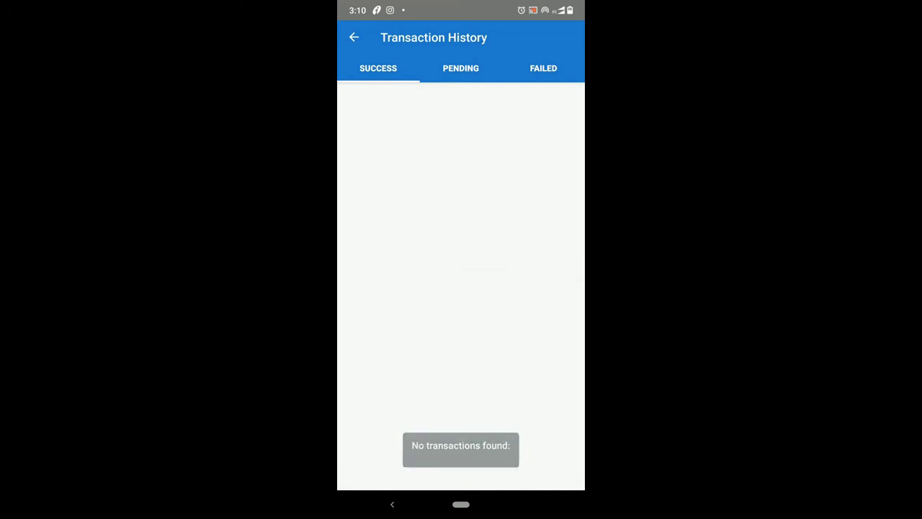
click(461, 68)
click(543, 68)
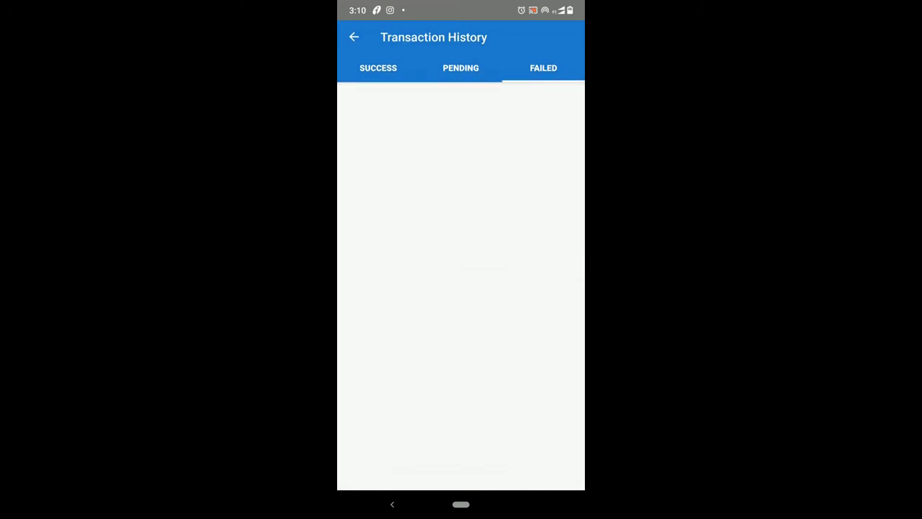
click(460, 67)
click(378, 68)
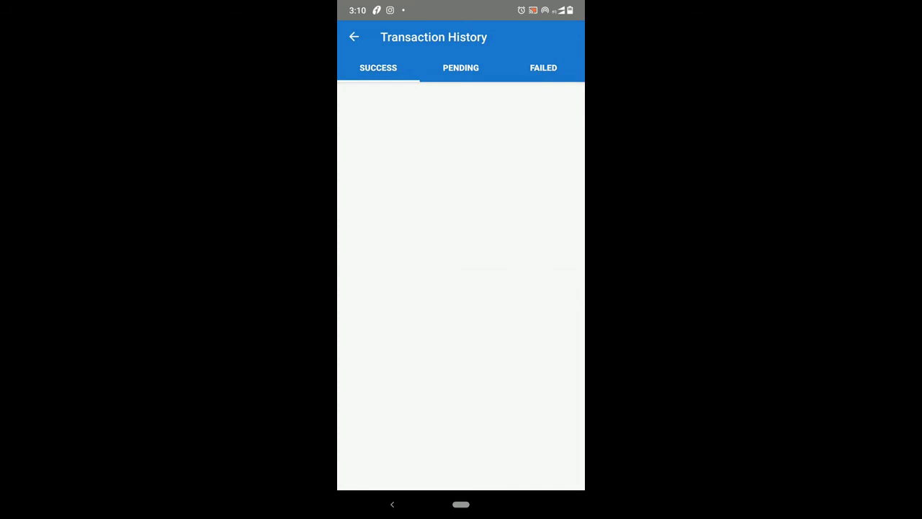
click(354, 36)
click(384, 190)
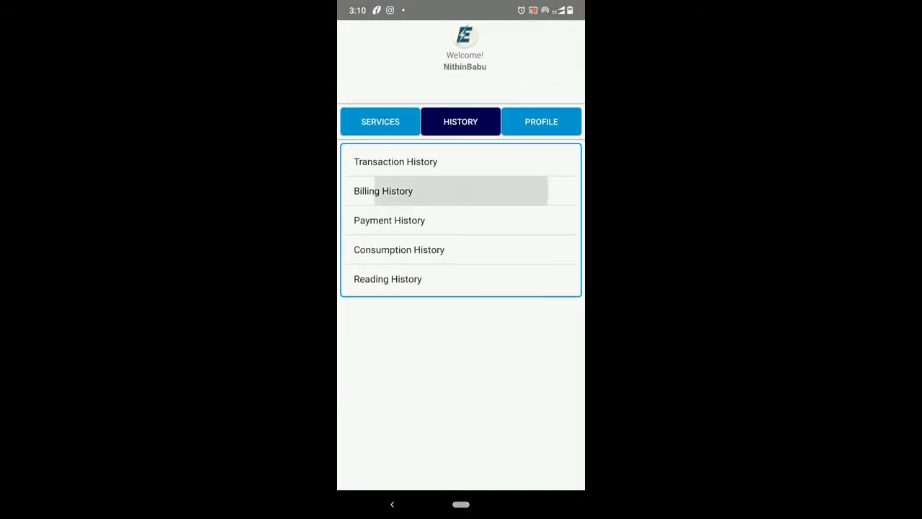